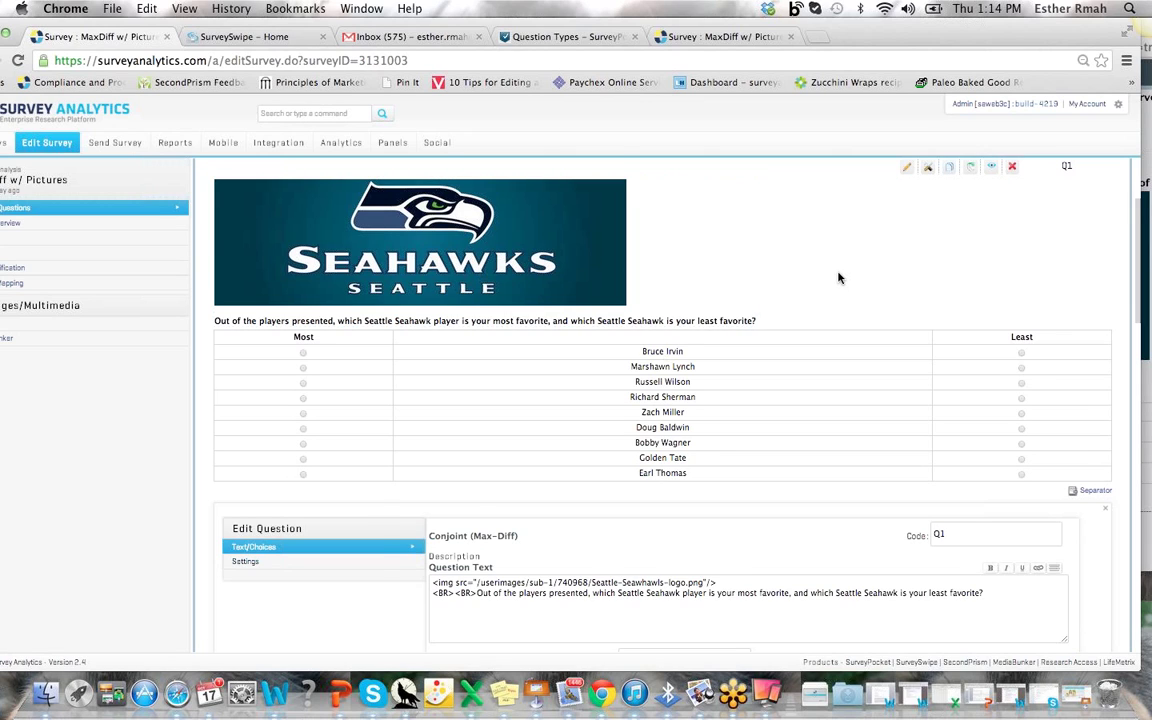
Examine the Seattle Seahawks Max-Diff question, including its question text, Most and Least labels and player choices
{"action": "scroll", "coordinate": [838, 278], "scroll_direction": "down", "scroll_amount": 2}
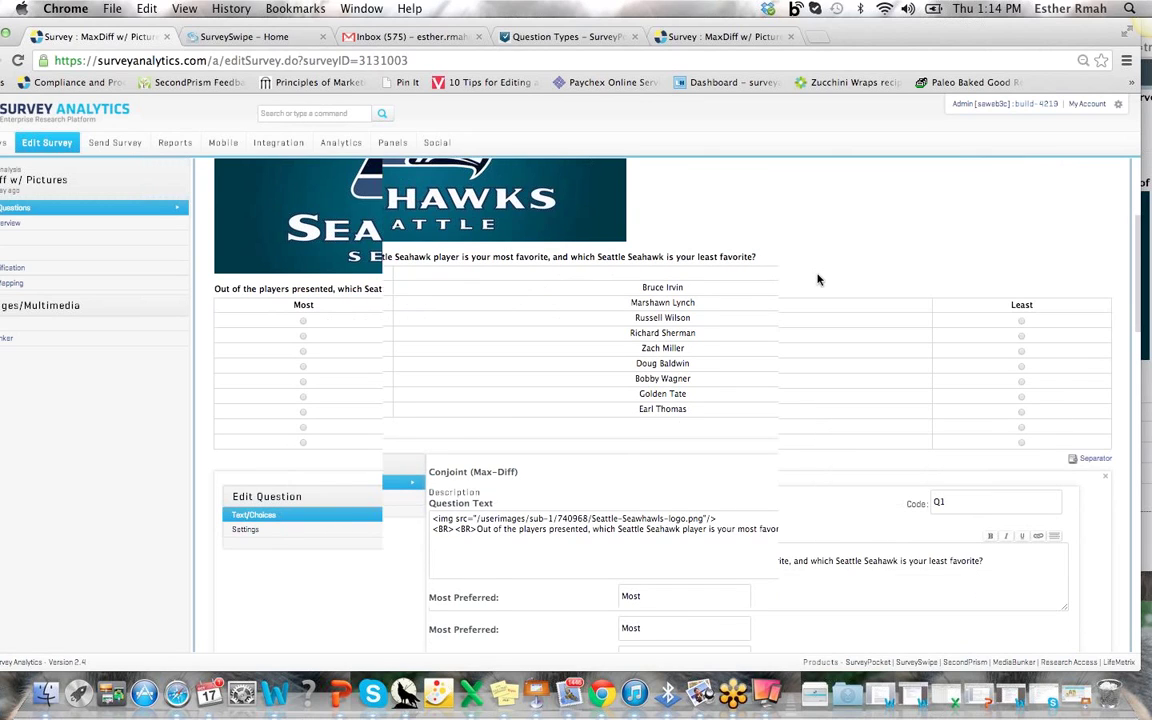
{"action": "scroll", "coordinate": [478, 243], "scroll_direction": "up", "scroll_amount": 2}
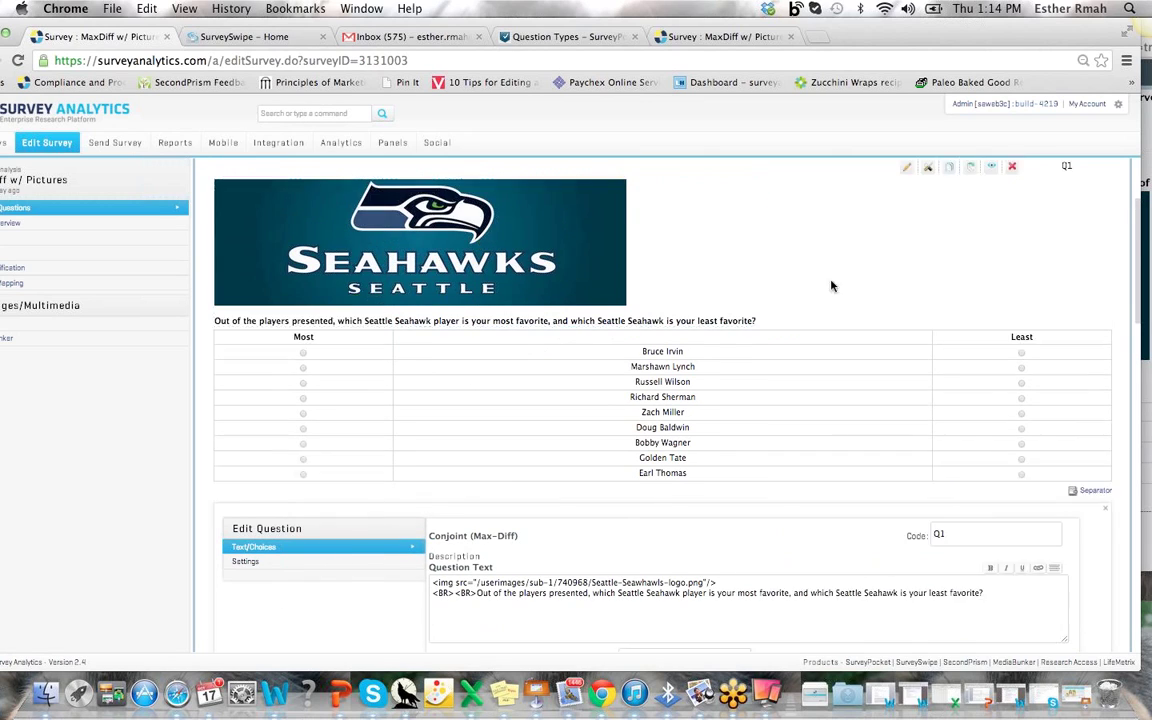
{"action": "scroll", "coordinate": [830, 285], "scroll_direction": "down", "scroll_amount": 3}
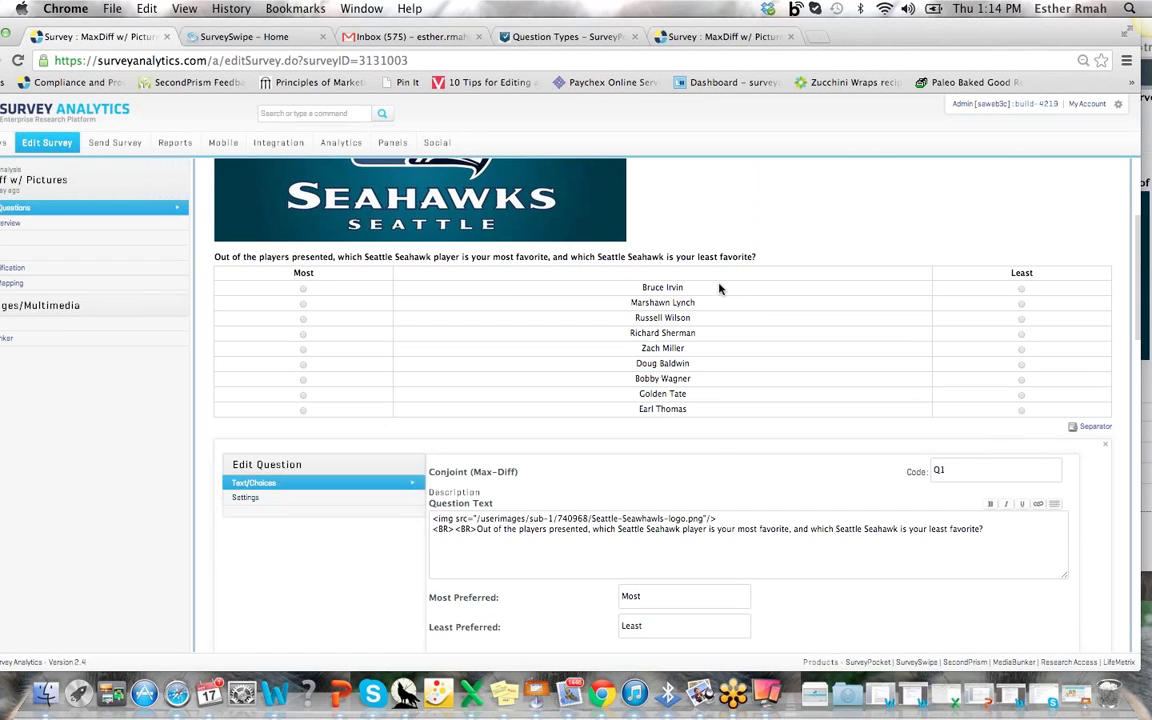
{"action": "scroll", "coordinate": [656, 474], "scroll_direction": "down", "scroll_amount": 1}
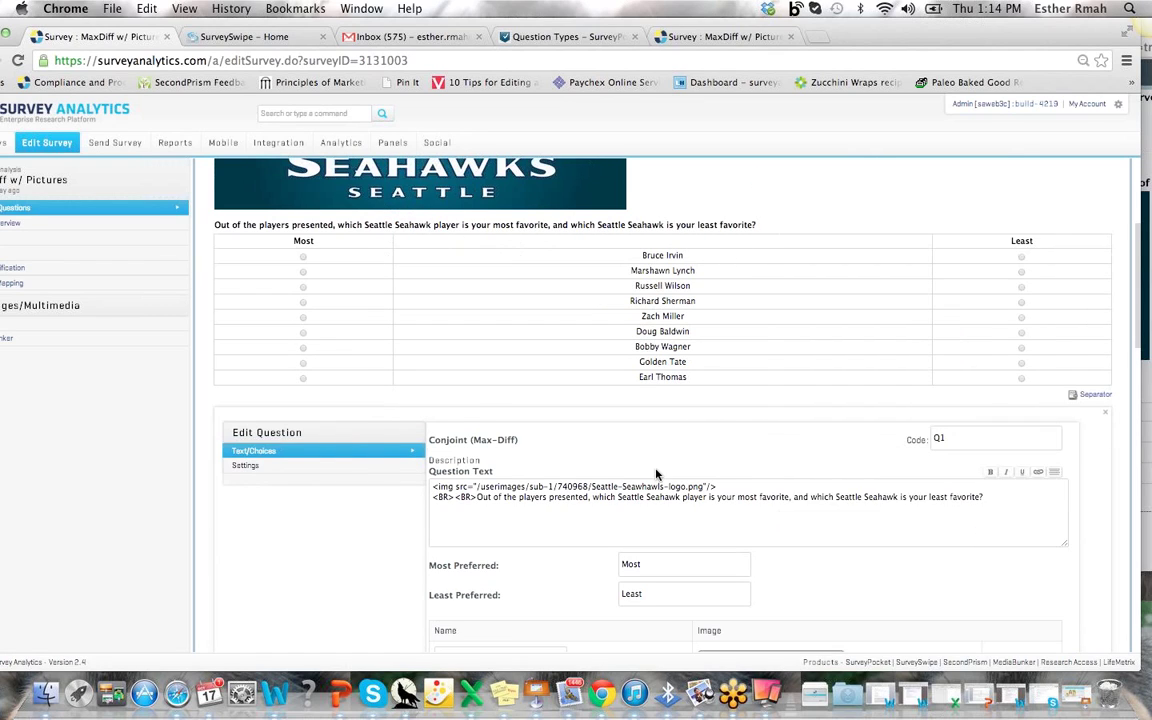
{"action": "scroll", "coordinate": [505, 481], "scroll_direction": "down", "scroll_amount": 1}
{"action": "scroll", "coordinate": [505, 481], "scroll_direction": "down", "scroll_amount": 1}
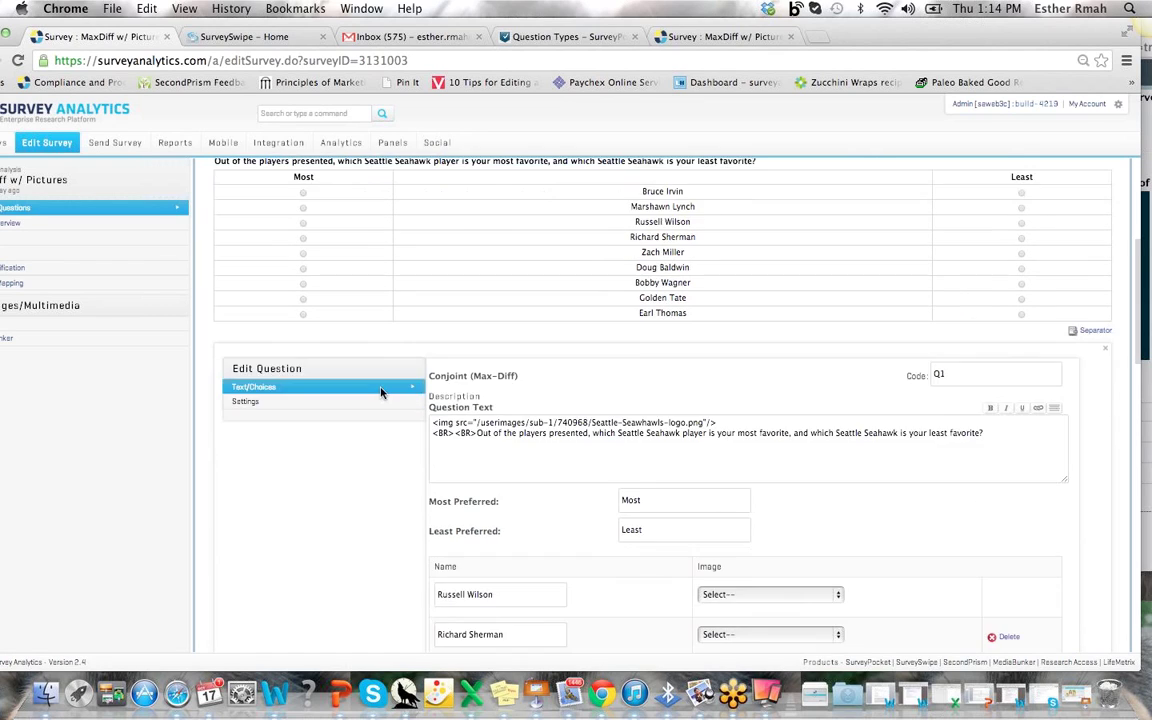
{"action": "scroll", "coordinate": [376, 396], "scroll_direction": "down", "scroll_amount": 1}
{"action": "scroll", "coordinate": [373, 401], "scroll_direction": "down", "scroll_amount": 4}
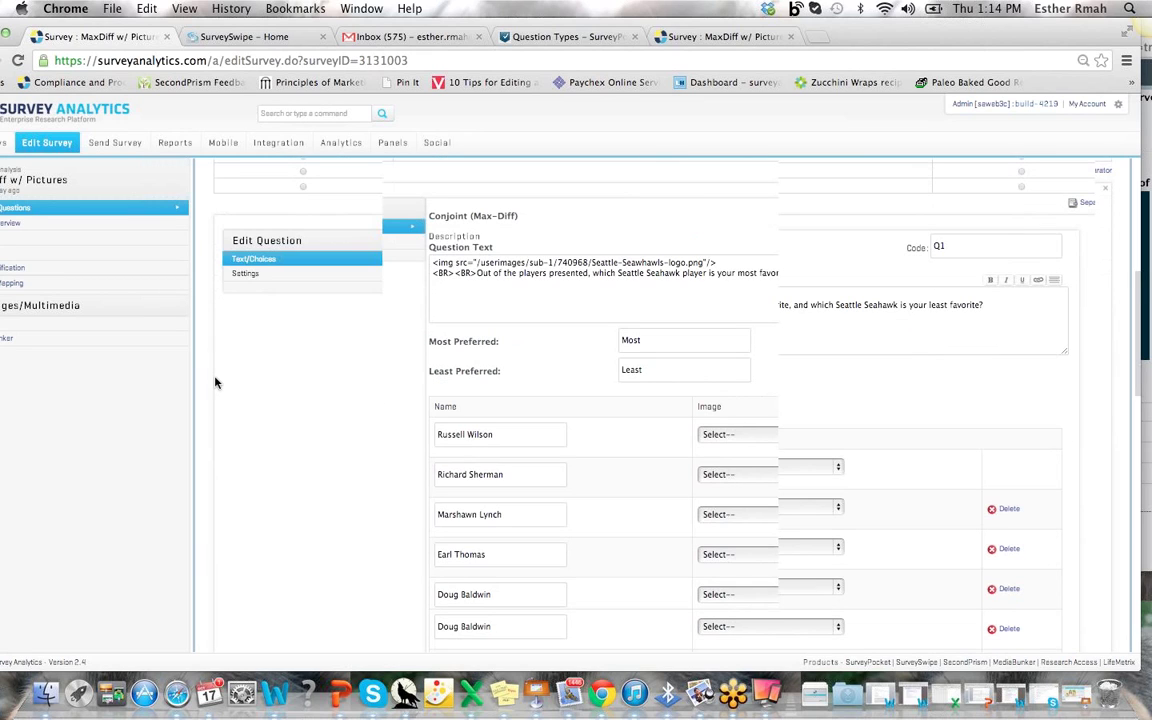
{"action": "scroll", "coordinate": [329, 283], "scroll_direction": "down", "scroll_amount": 1}
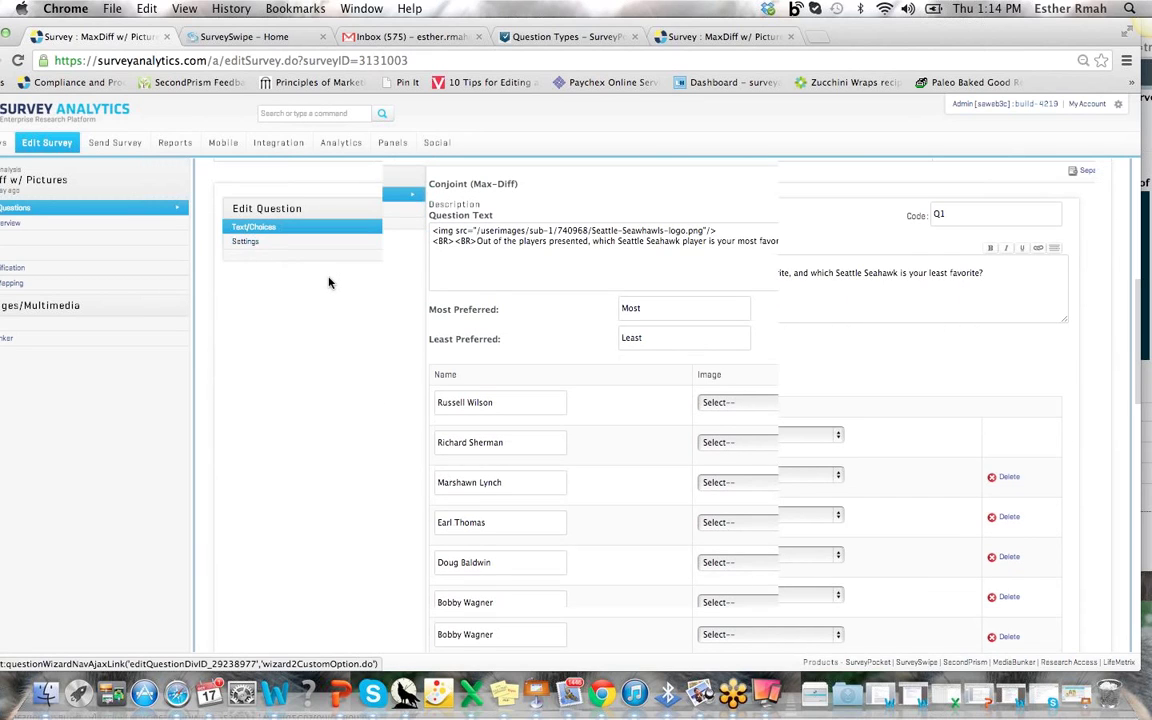
{"action": "scroll", "coordinate": [329, 283], "scroll_direction": "down", "scroll_amount": 1}
Open the Seahawks question's settings and check the Maximum Attributes options, keeping All selected
{"action": "left_click", "coordinate": [247, 219]}
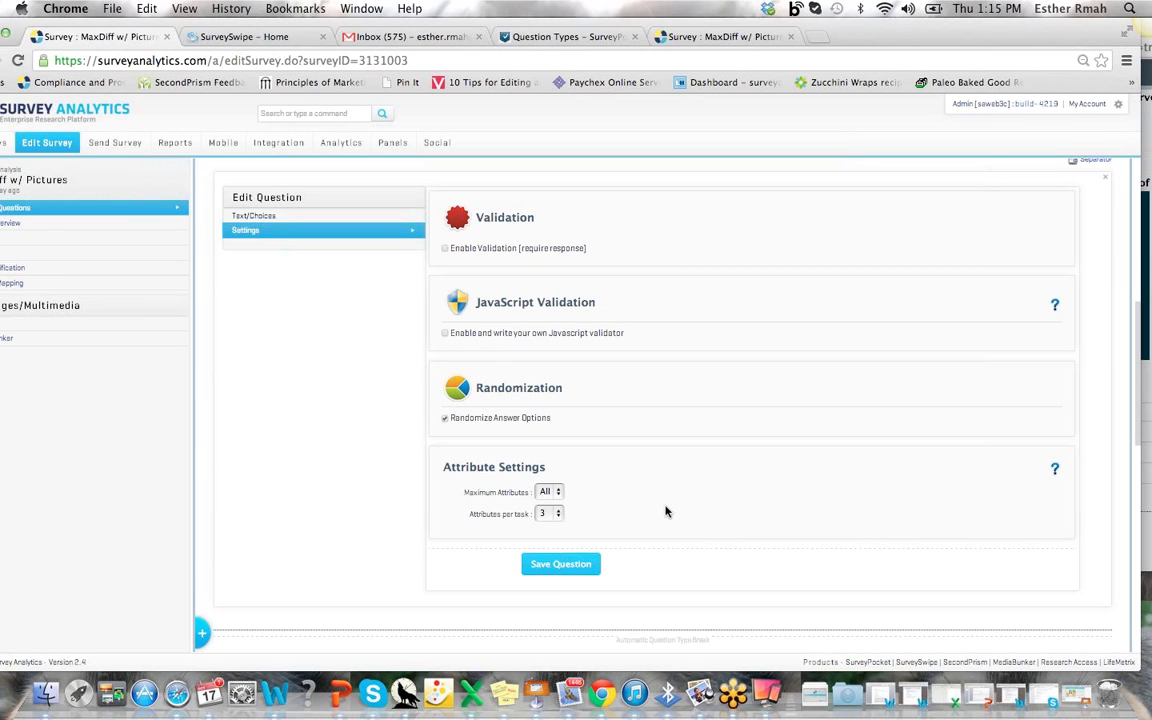
{"action": "left_click", "coordinate": [547, 492]}
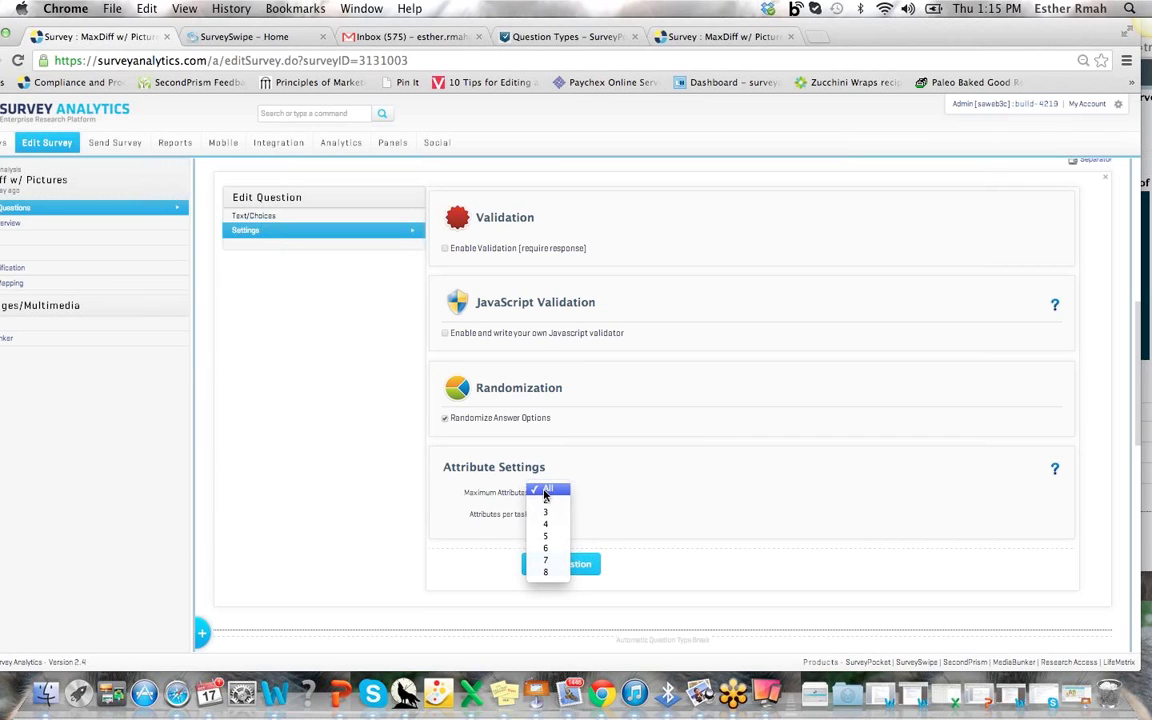
{"action": "left_click", "coordinate": [545, 491]}
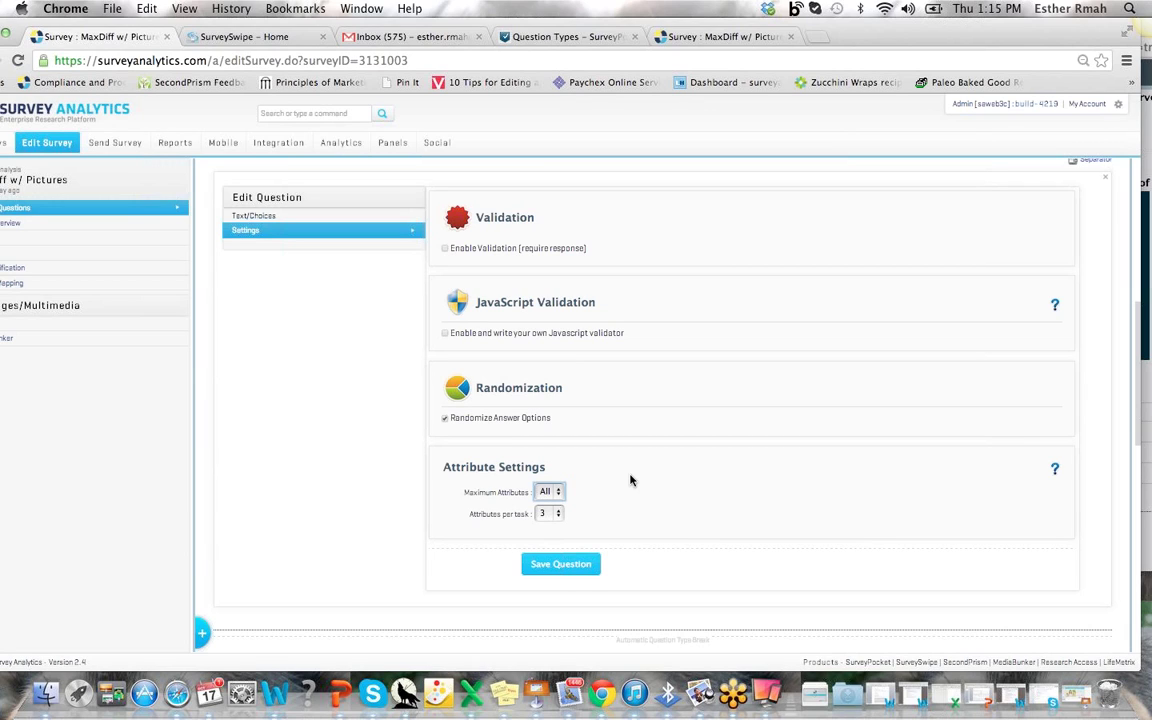
Try a Maximum Attributes value of 6 for the Seahawks question and return it to All
{"action": "left_click", "coordinate": [549, 491]}
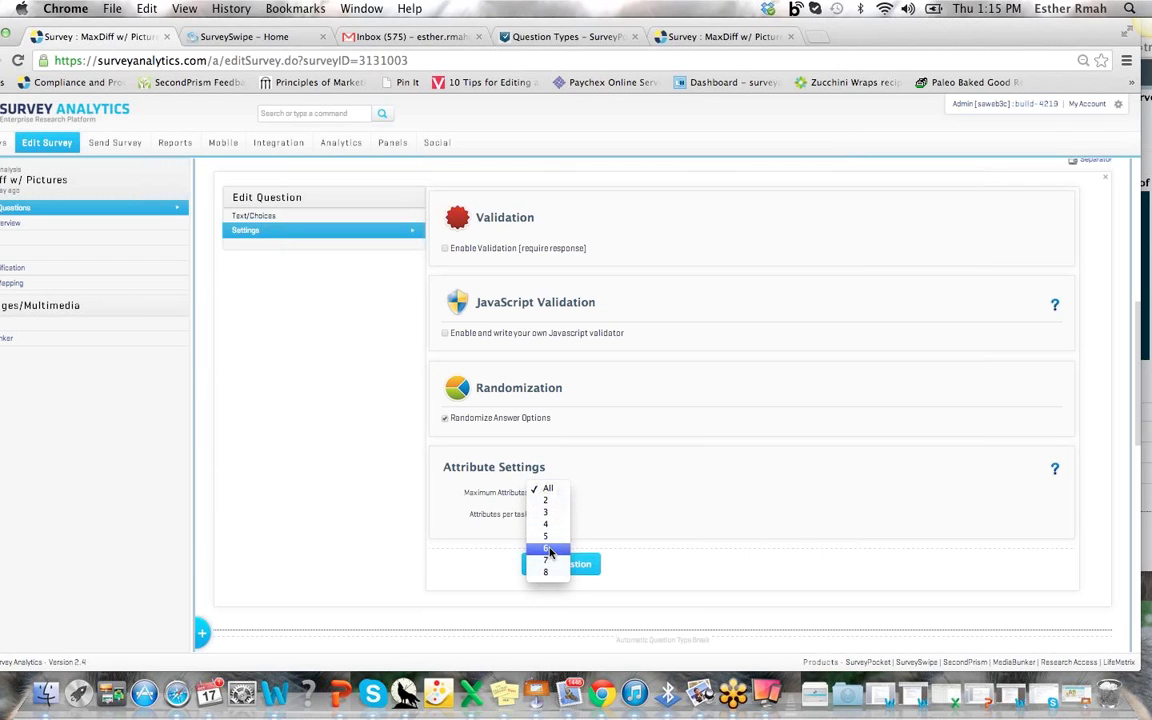
{"action": "left_click", "coordinate": [550, 548]}
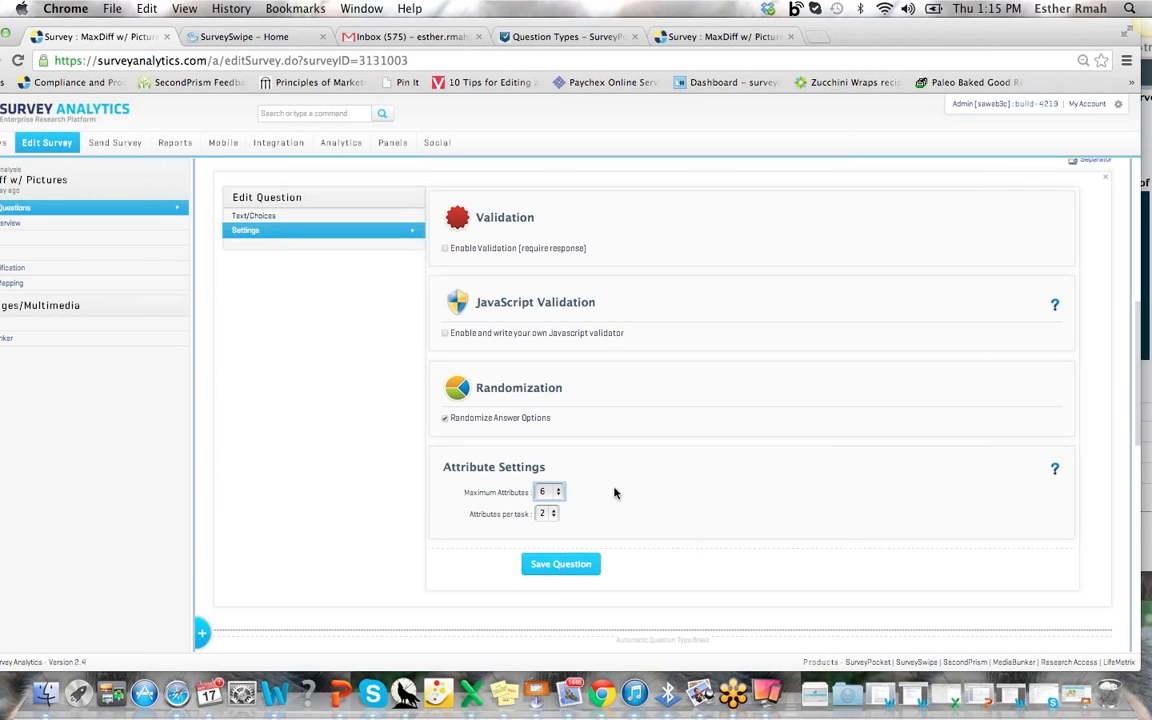
{"action": "left_click", "coordinate": [556, 492]}
{"action": "left_click", "coordinate": [548, 428]}
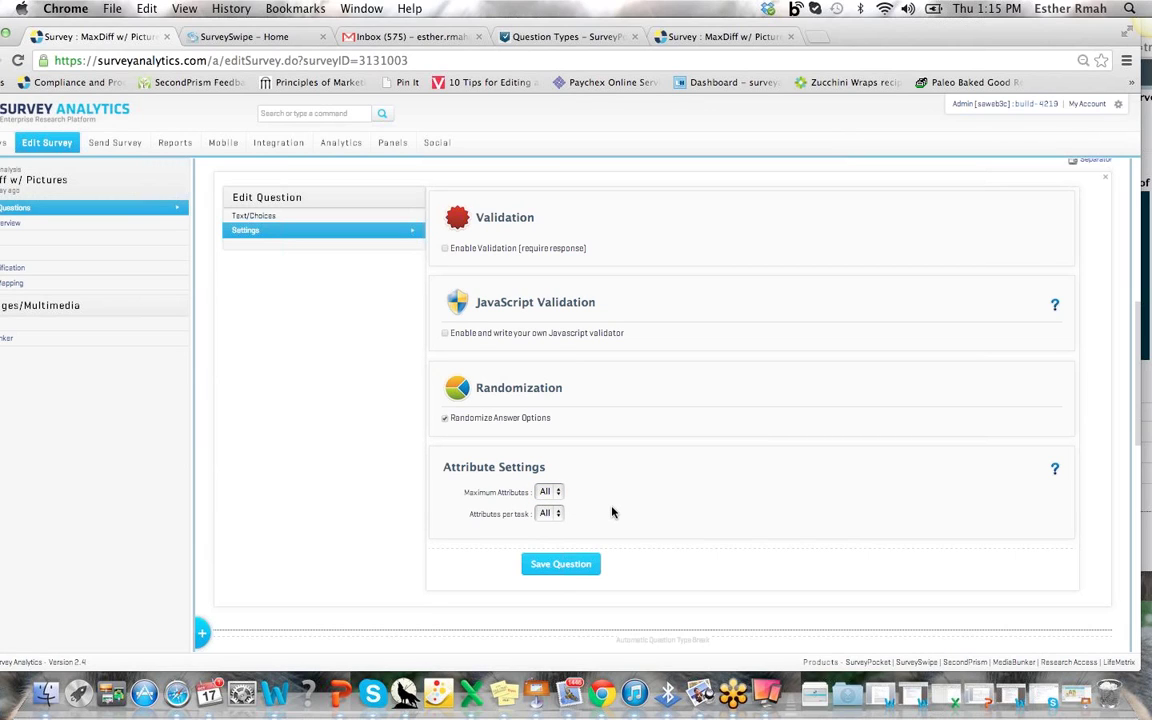
Set Attributes per task to 3 for the Seahawks question and save the question
{"action": "left_click", "coordinate": [547, 514]}
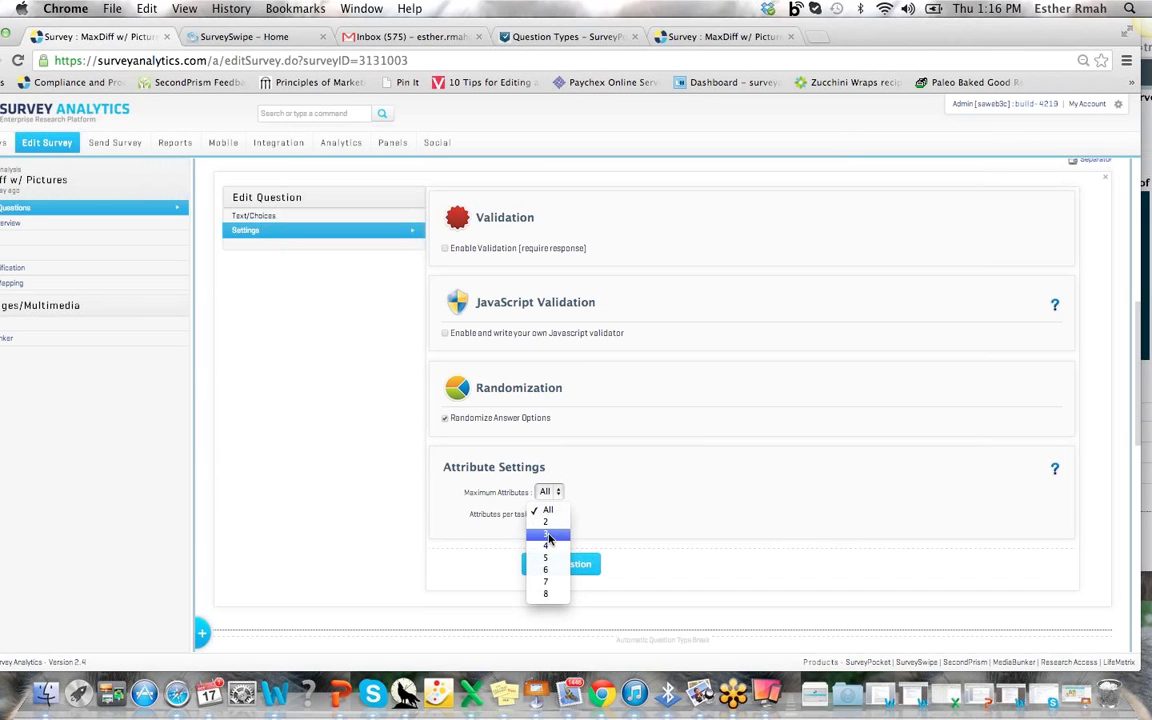
{"action": "left_click", "coordinate": [548, 538]}
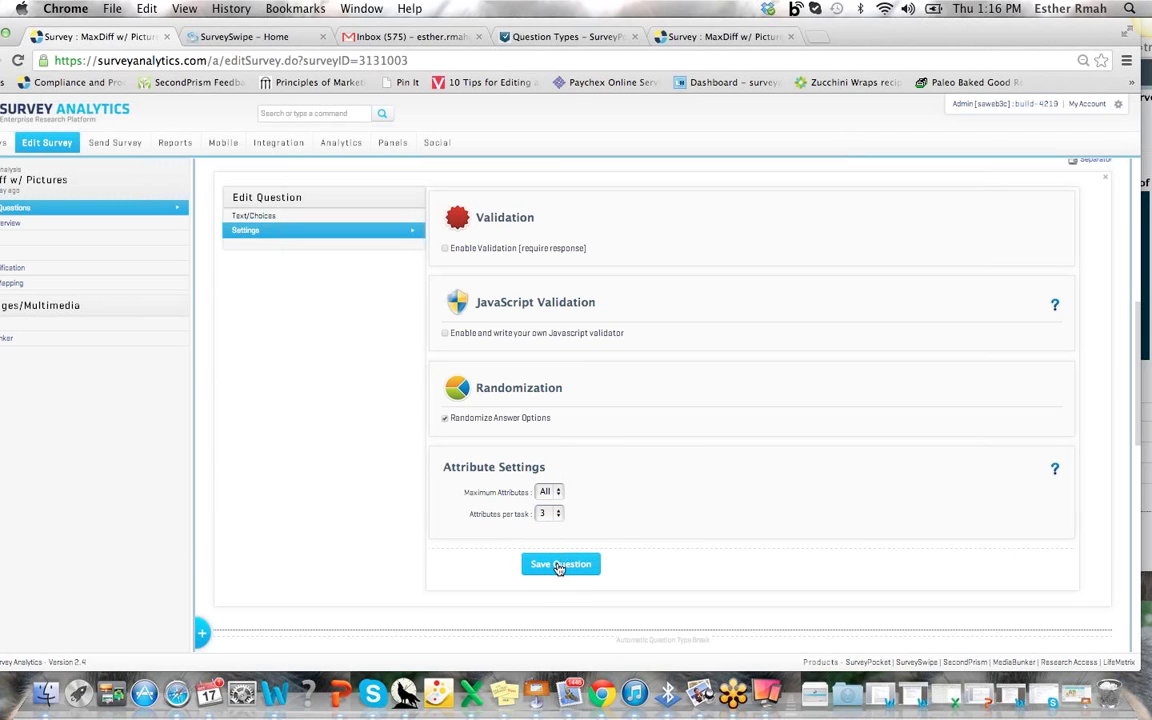
{"action": "left_click", "coordinate": [559, 565]}
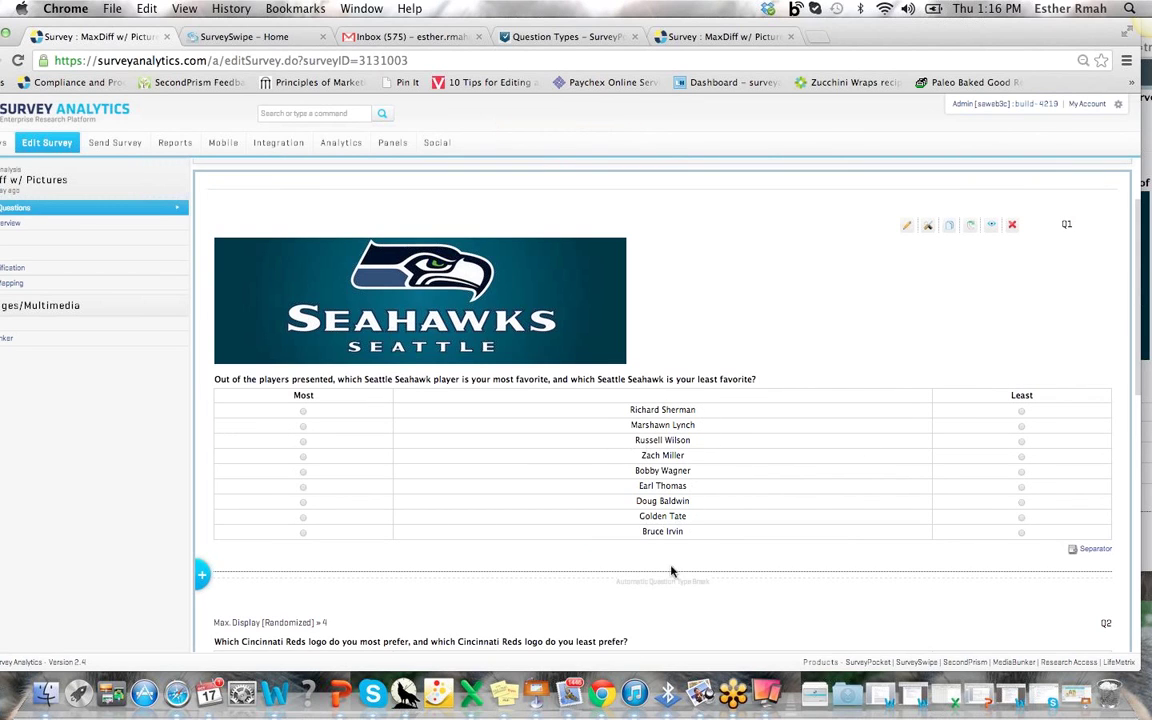
Preview the Seahawks question, moving its window toward the screen's centre and enlarging it to show the whole page
{"action": "left_click", "coordinate": [992, 227]}
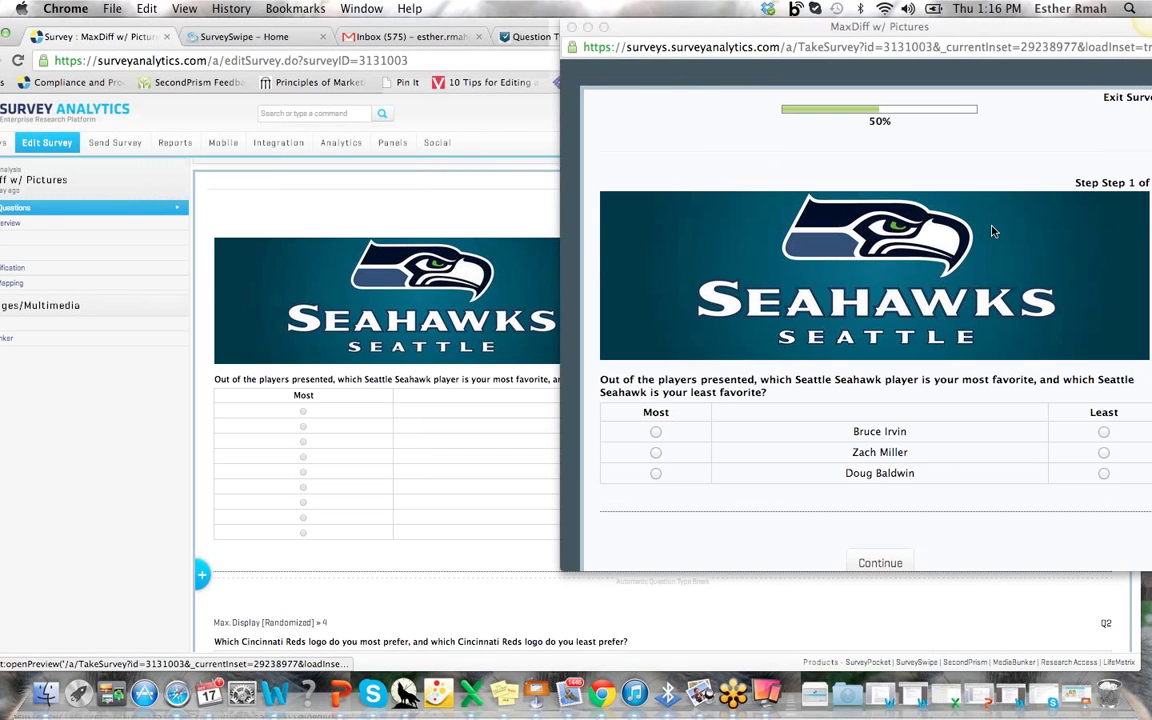
{"action": "left_click", "coordinate": [706, 32]}
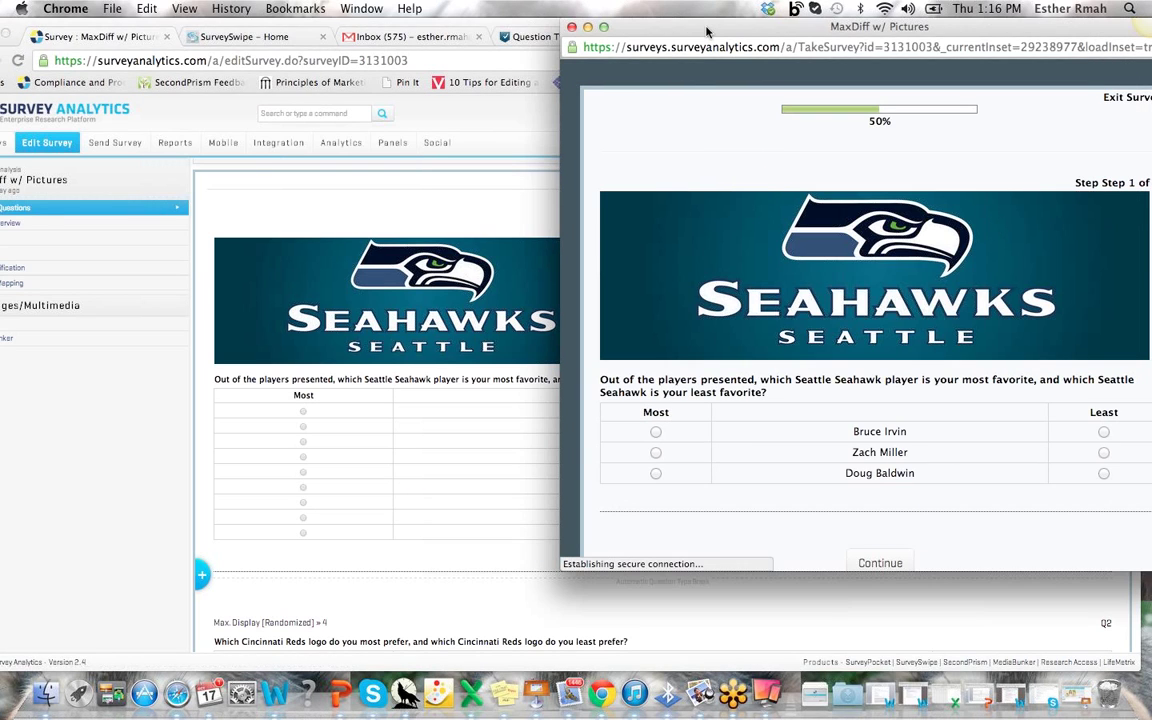
{"action": "left_click_drag", "start_coordinate": [706, 32], "coordinate": [411, 43]}
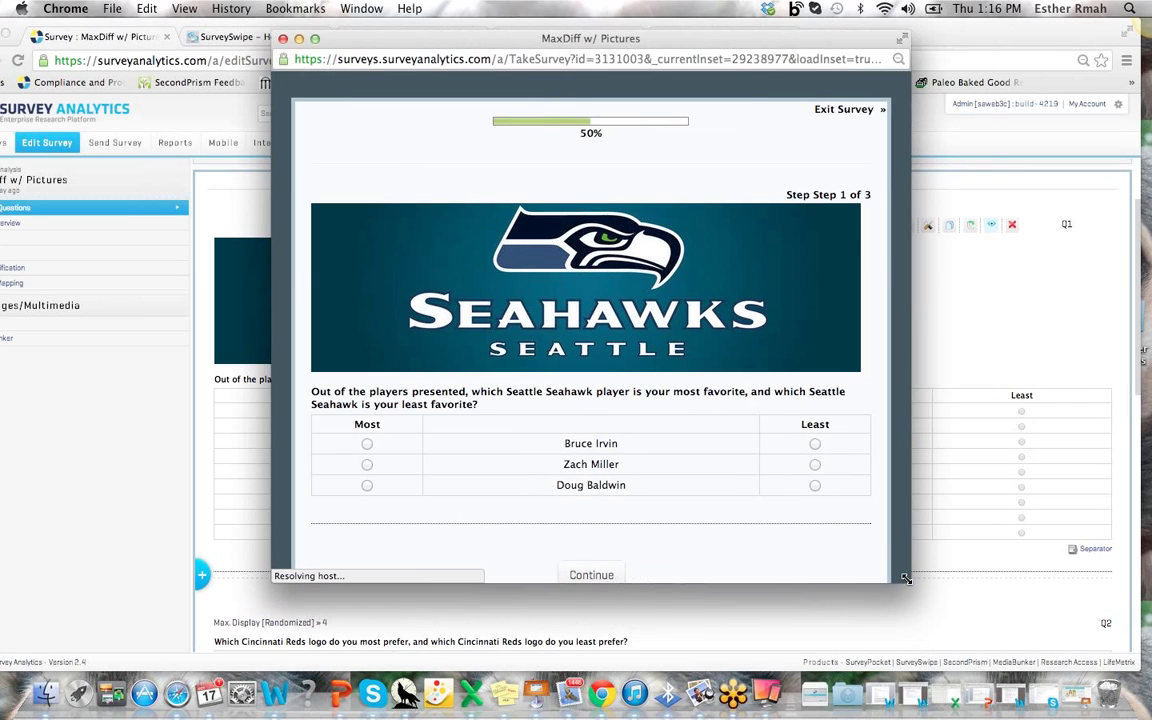
{"action": "left_click_drag", "start_coordinate": [905, 578], "coordinate": [980, 632]}
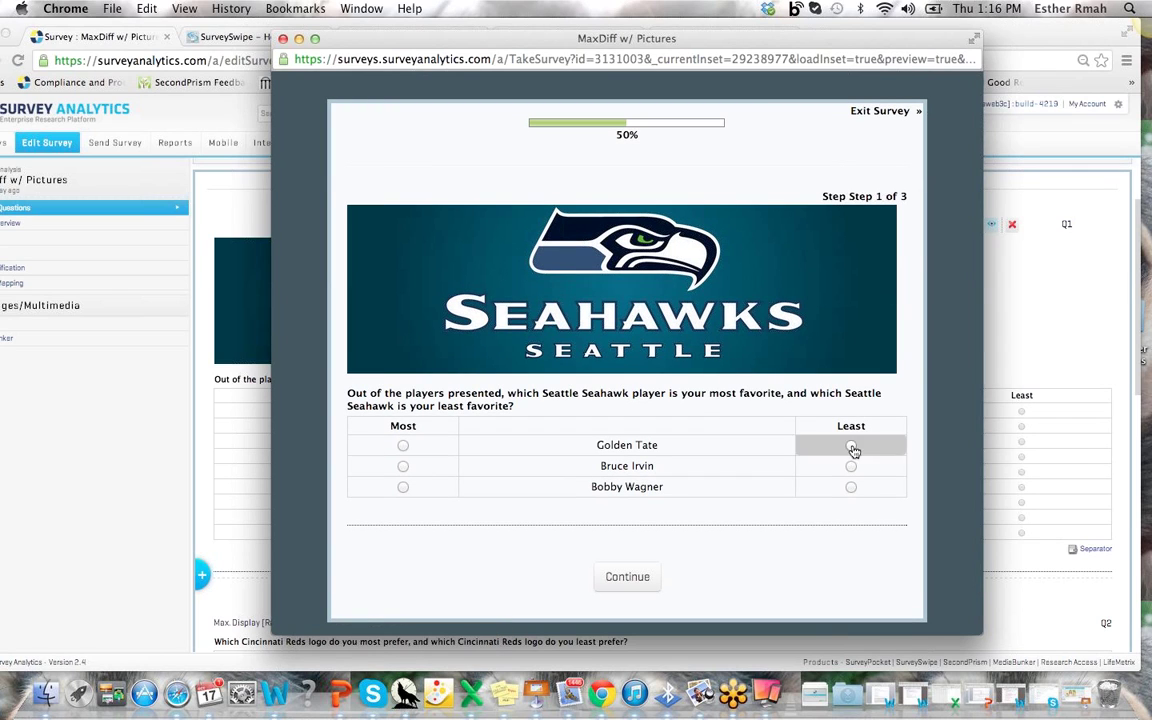
Answer the preview's first task with Golden Tate as most and Bruce Irvin as least favorite, and continue
{"action": "left_click", "coordinate": [412, 449]}
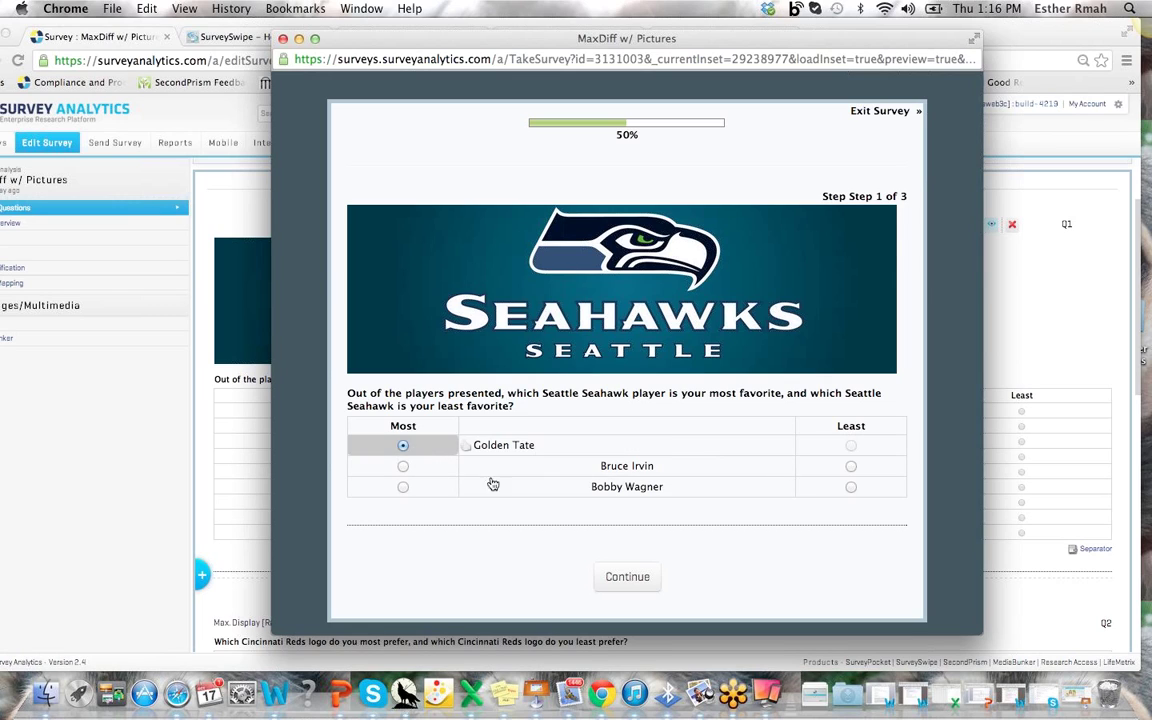
{"action": "left_click", "coordinate": [851, 470]}
{"action": "left_click", "coordinate": [629, 578]}
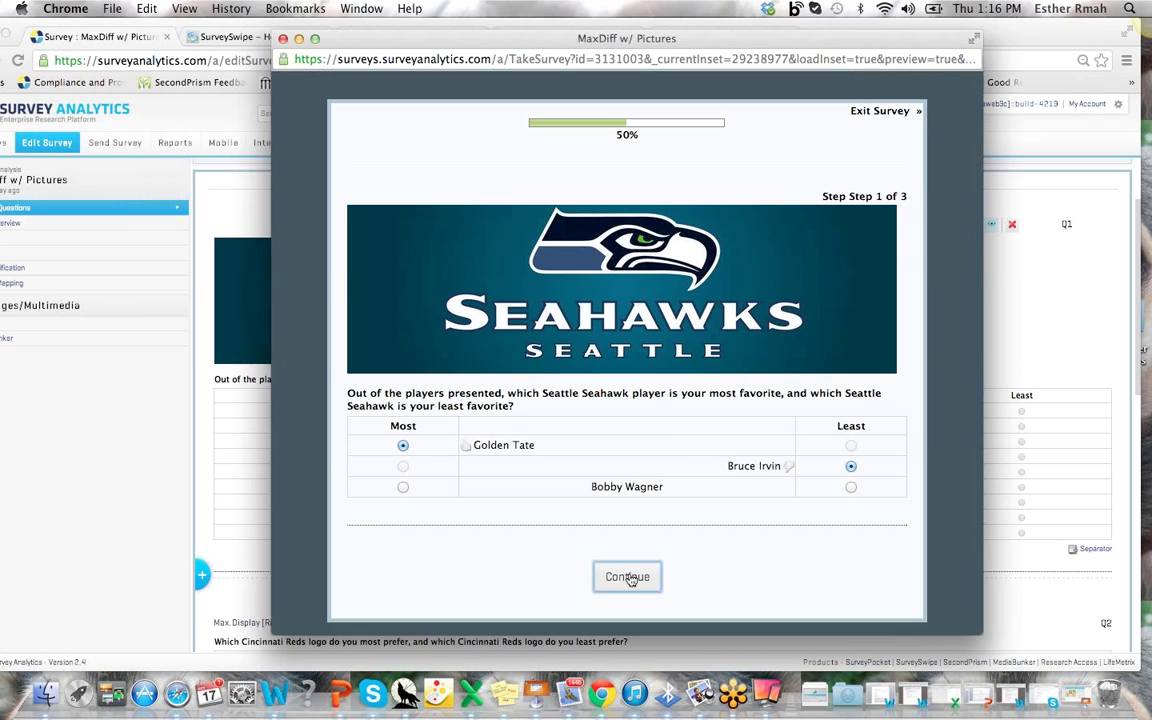
Answer the preview's second task with Zach Miller as most and Richard Sherman as least favorite, and continue
{"action": "left_click", "coordinate": [403, 446]}
{"action": "left_click", "coordinate": [851, 466]}
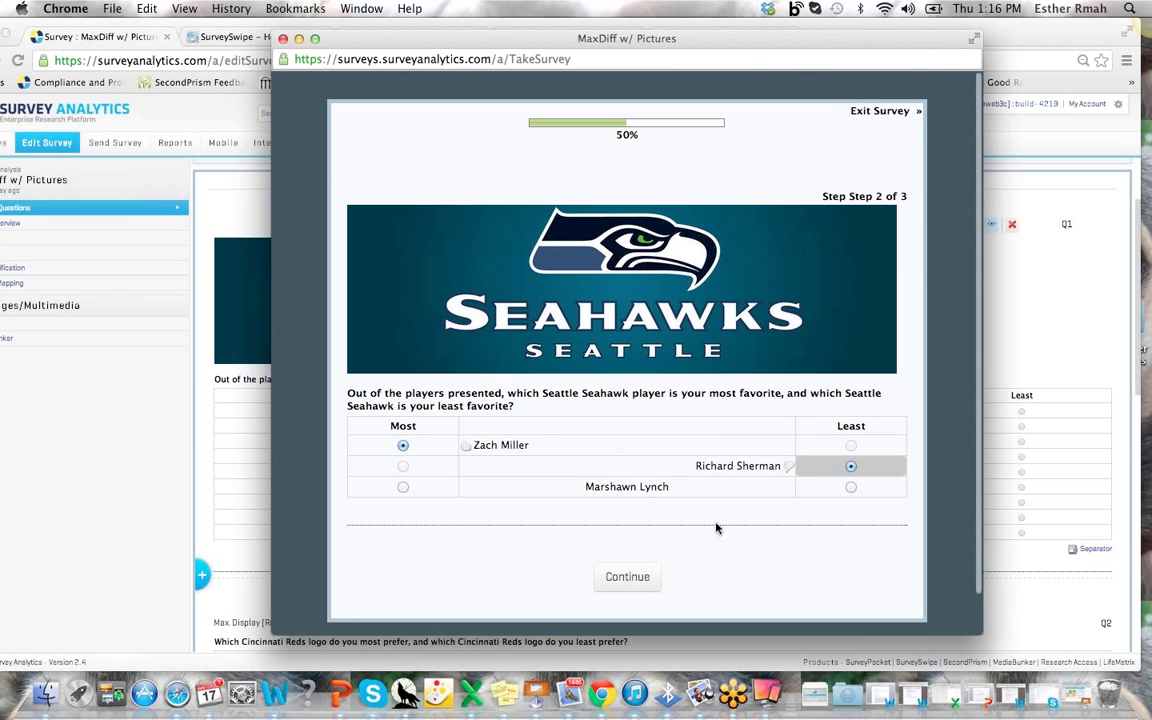
{"action": "left_click", "coordinate": [619, 577]}
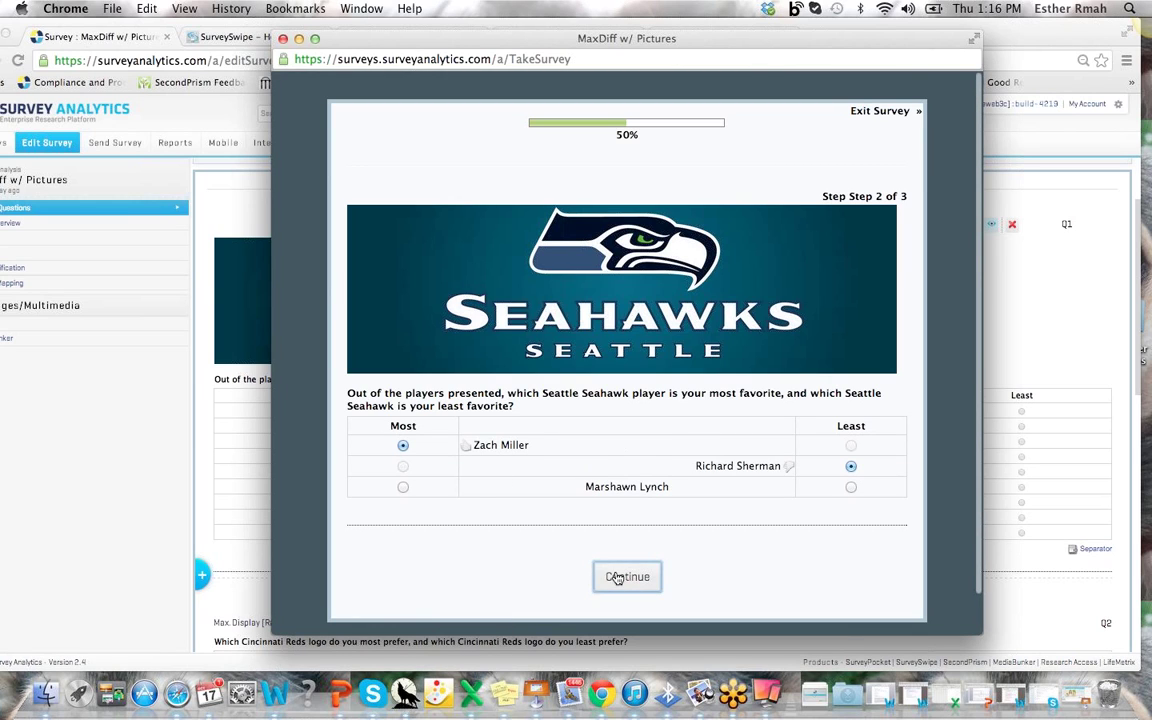
Submit the preview's third task with Russell Wilson as most and Doug Baldwin as least favorite, and close the preview
{"action": "left_click", "coordinate": [403, 487]}
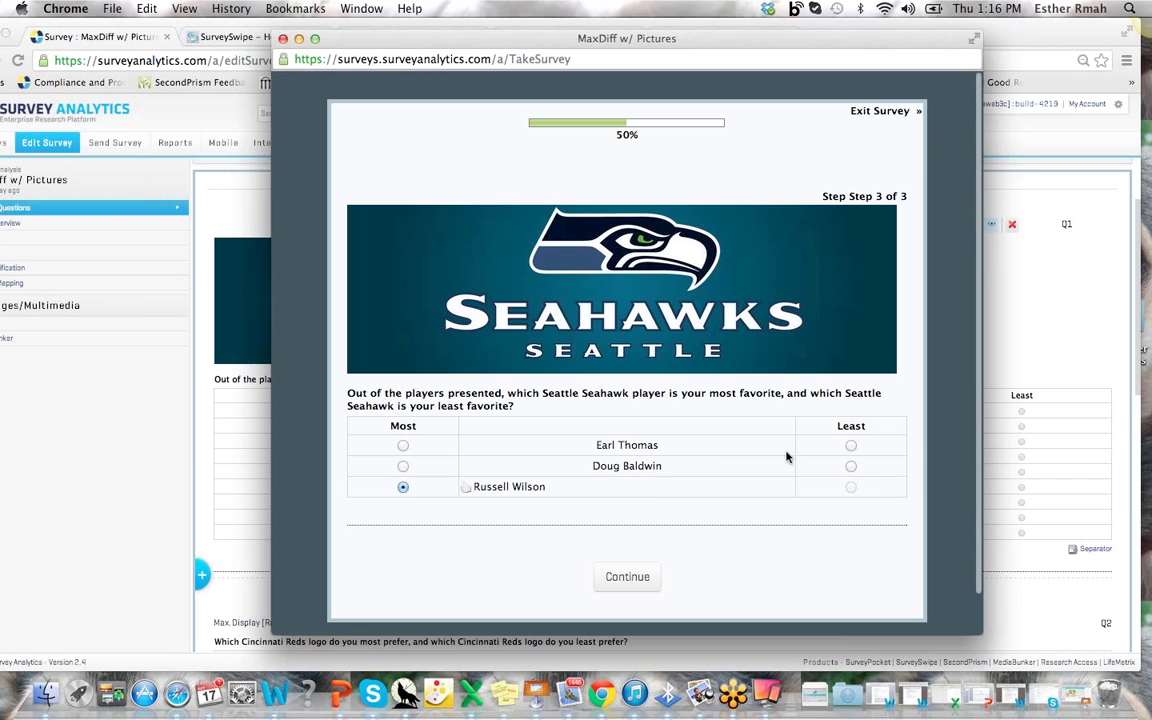
{"action": "left_click", "coordinate": [848, 468]}
{"action": "left_click", "coordinate": [630, 577]}
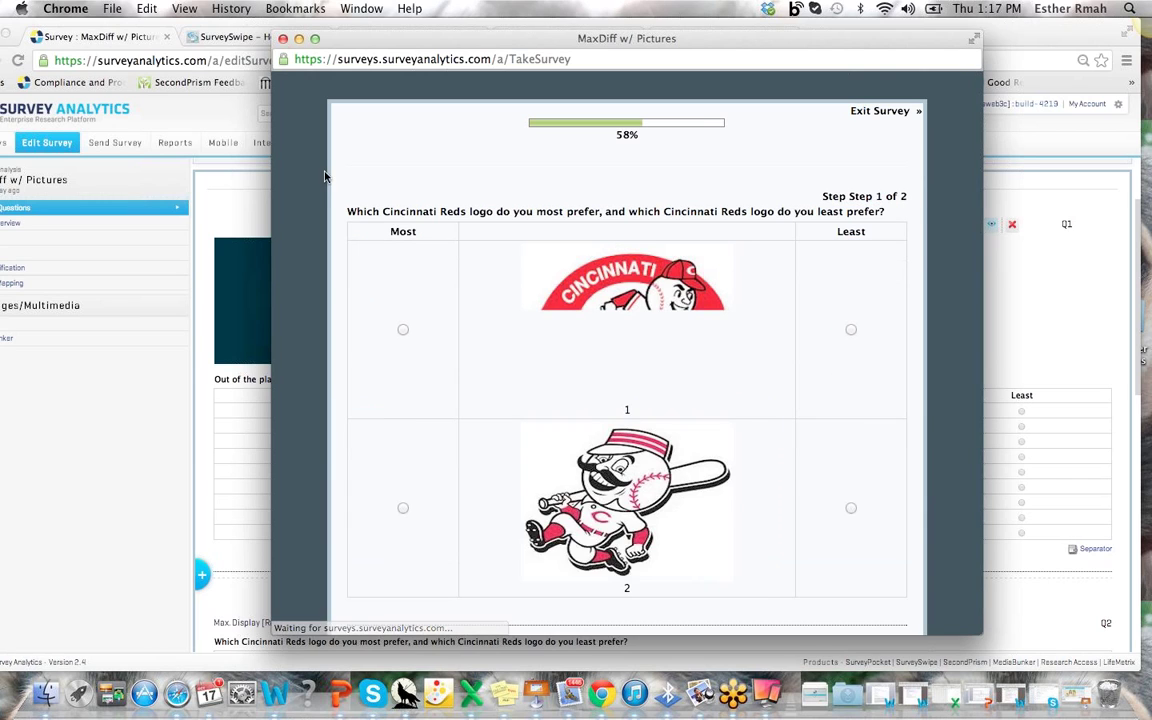
{"action": "left_click", "coordinate": [283, 41]}
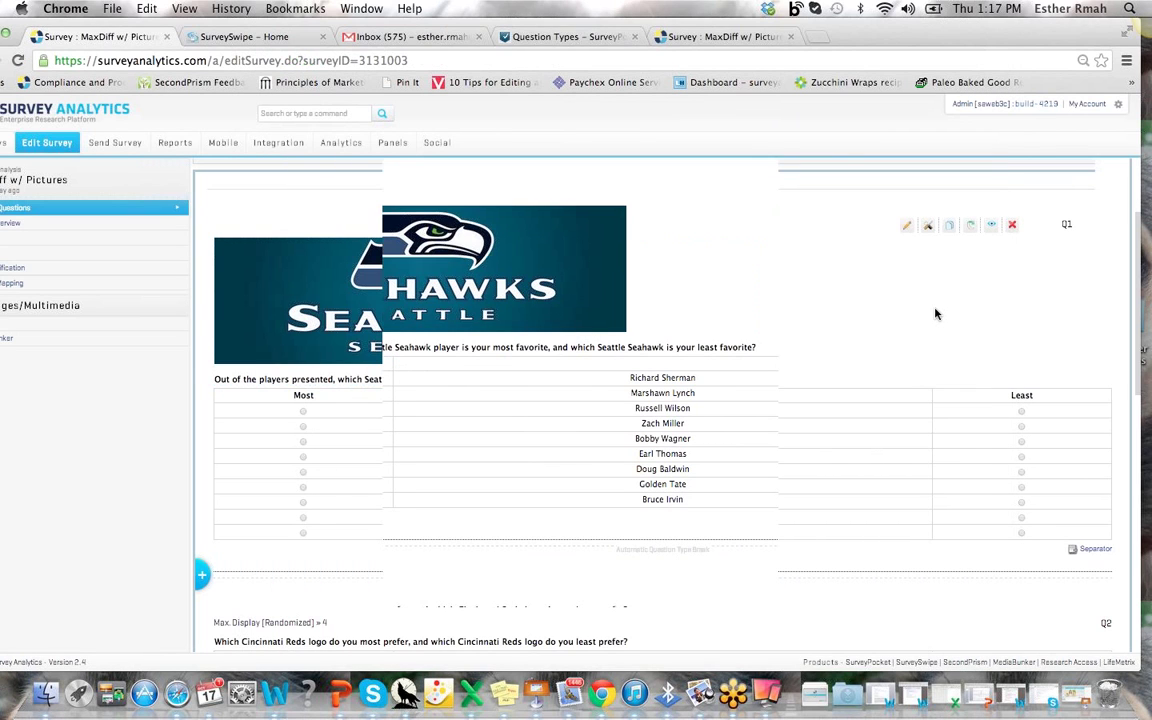
Open the Cincinnati Reds logo question, Q2, for editing
{"action": "scroll", "coordinate": [936, 314], "scroll_direction": "down", "scroll_amount": 5}
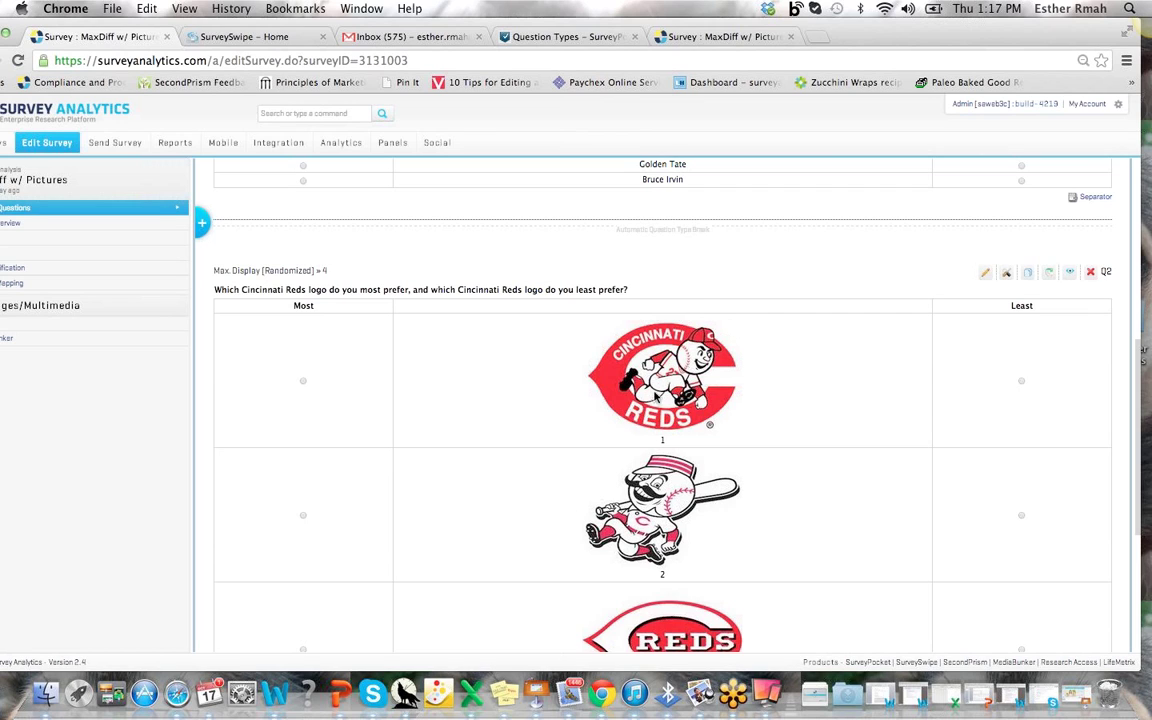
{"action": "scroll", "coordinate": [684, 314], "scroll_direction": "down", "scroll_amount": 1}
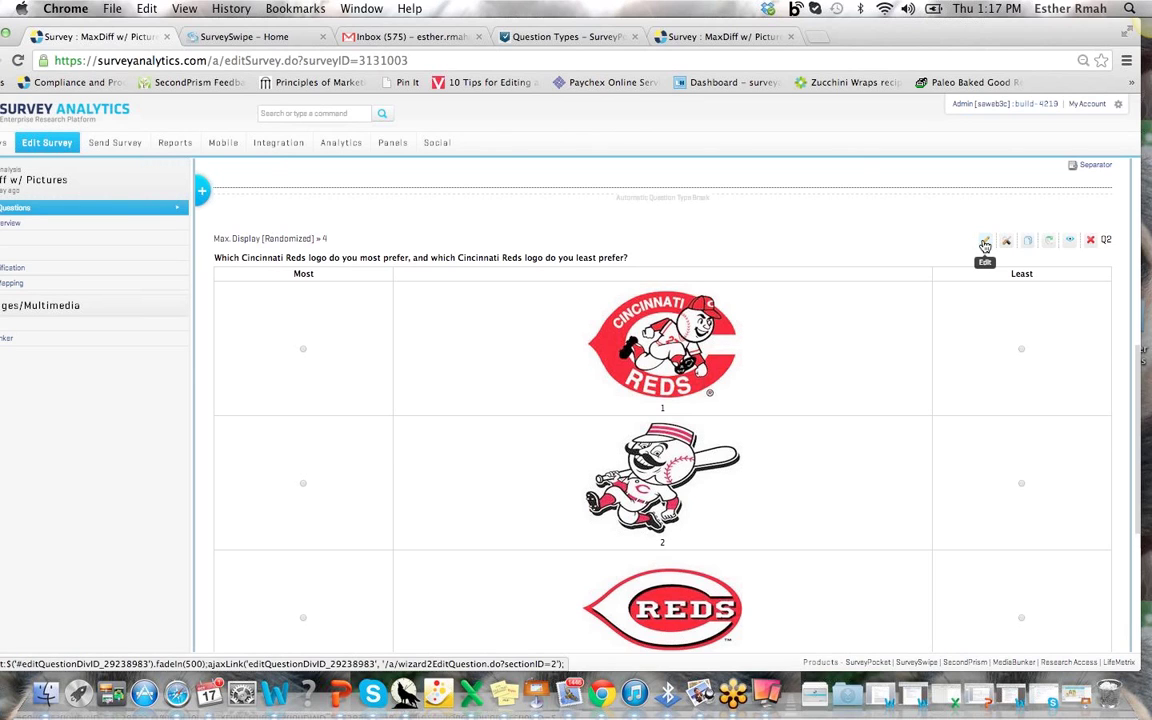
{"action": "scroll", "coordinate": [985, 246], "scroll_direction": "down", "scroll_amount": 1}
{"action": "scroll", "coordinate": [985, 246], "scroll_direction": "down", "scroll_amount": 2}
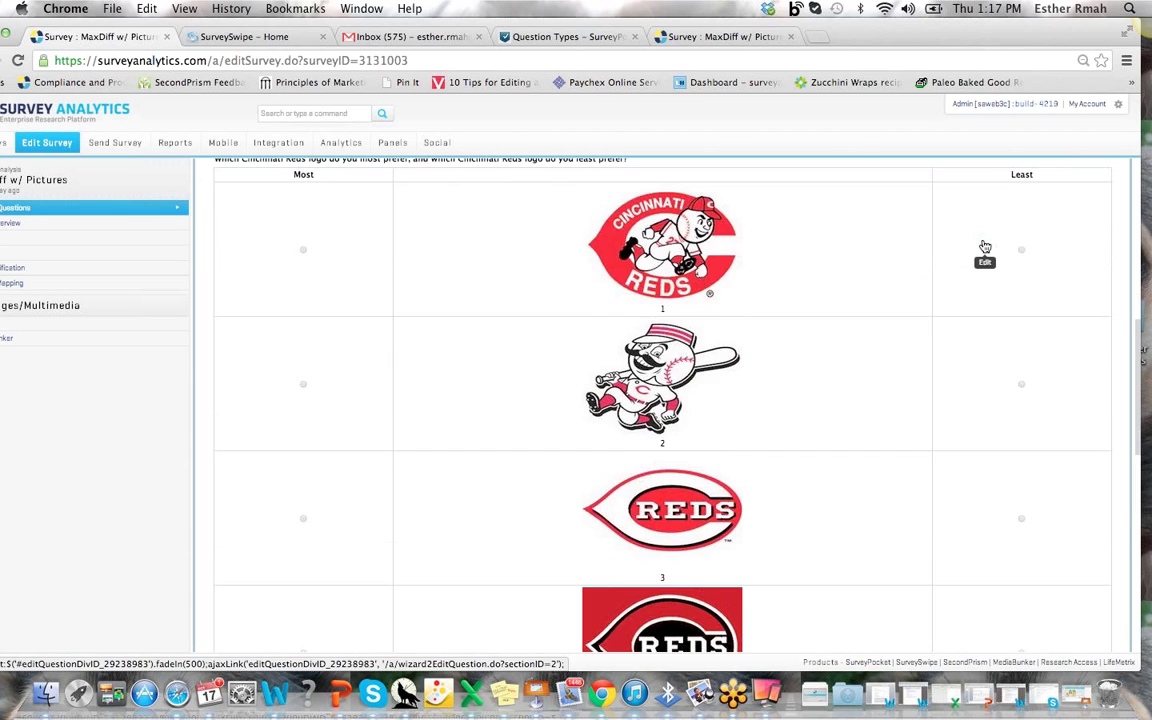
{"action": "left_click", "coordinate": [985, 246]}
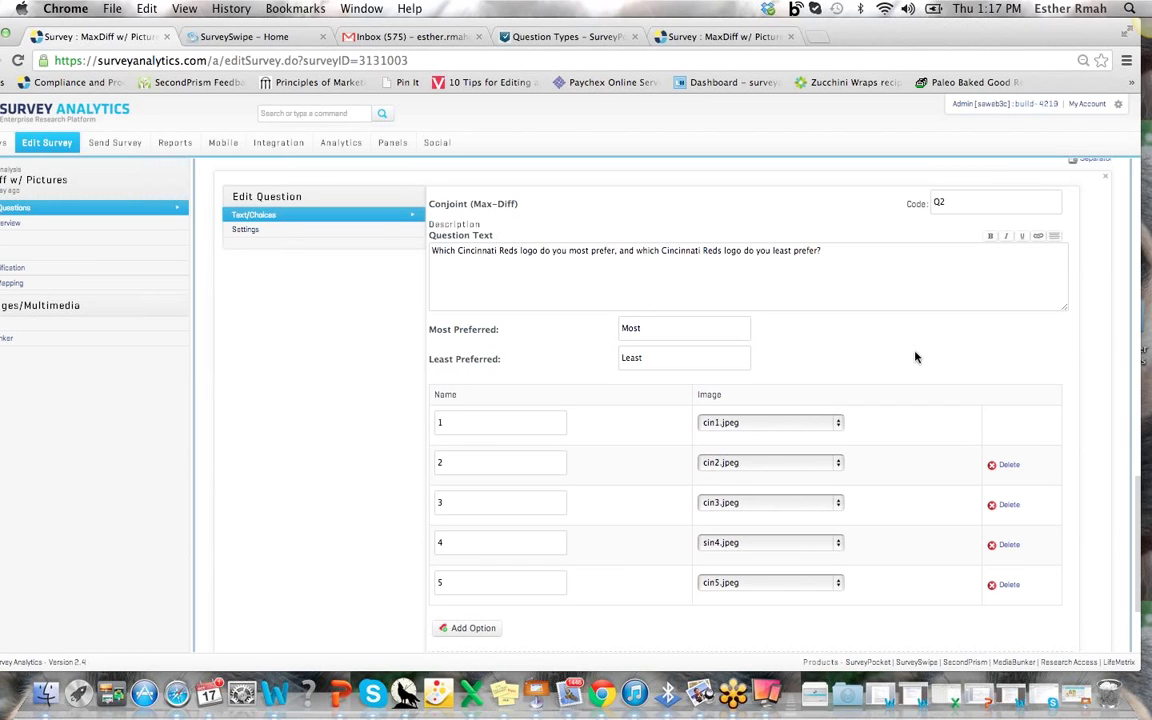
Examine the names of the logo options in the Cincinnati Reds question and the images assigned to them
{"action": "scroll", "coordinate": [833, 334], "scroll_direction": "down", "scroll_amount": 2}
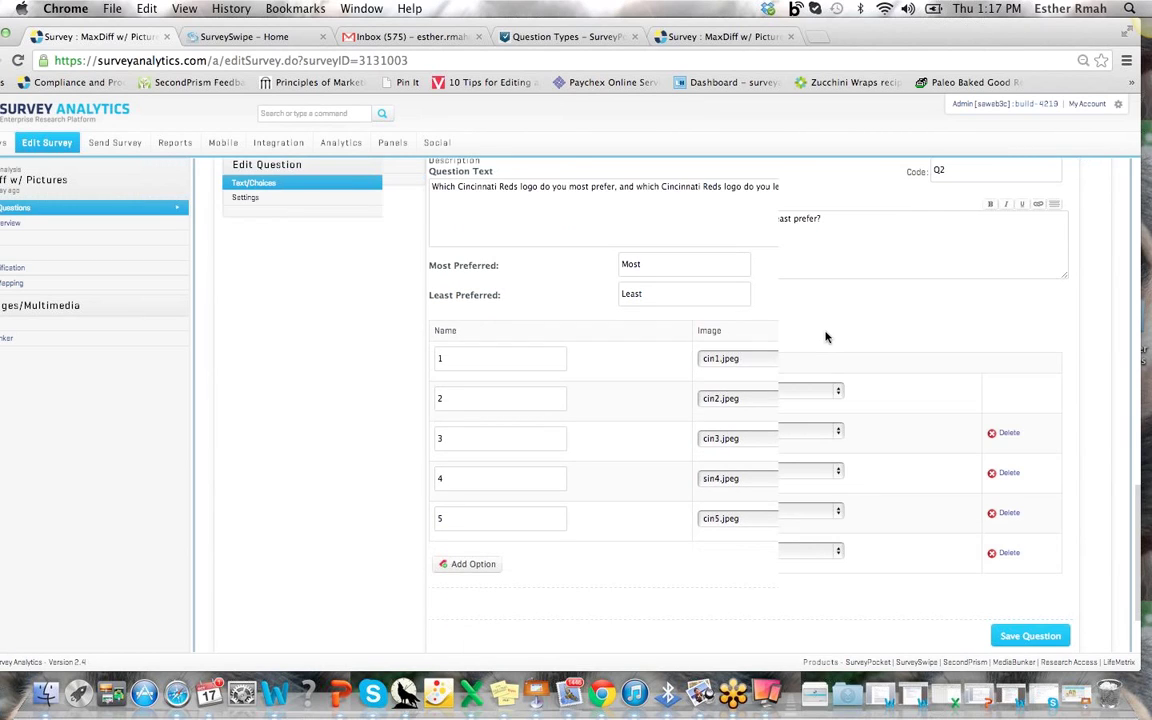
{"action": "left_click", "coordinate": [442, 294]}
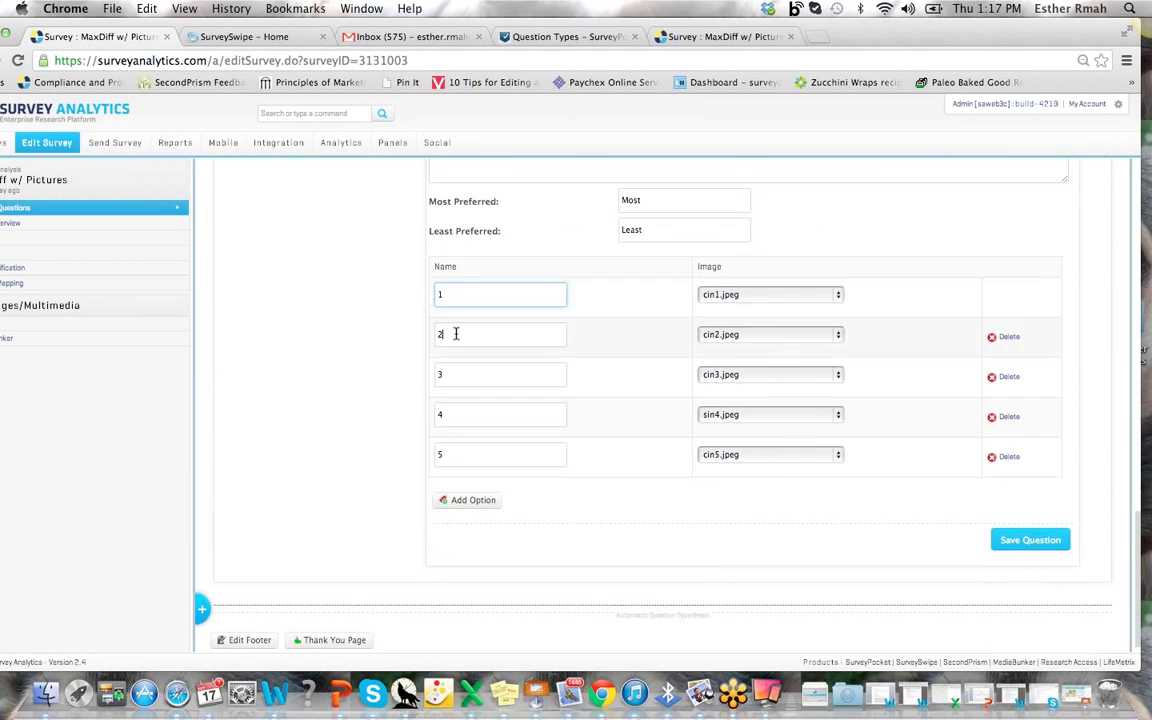
{"action": "left_click", "coordinate": [455, 334]}
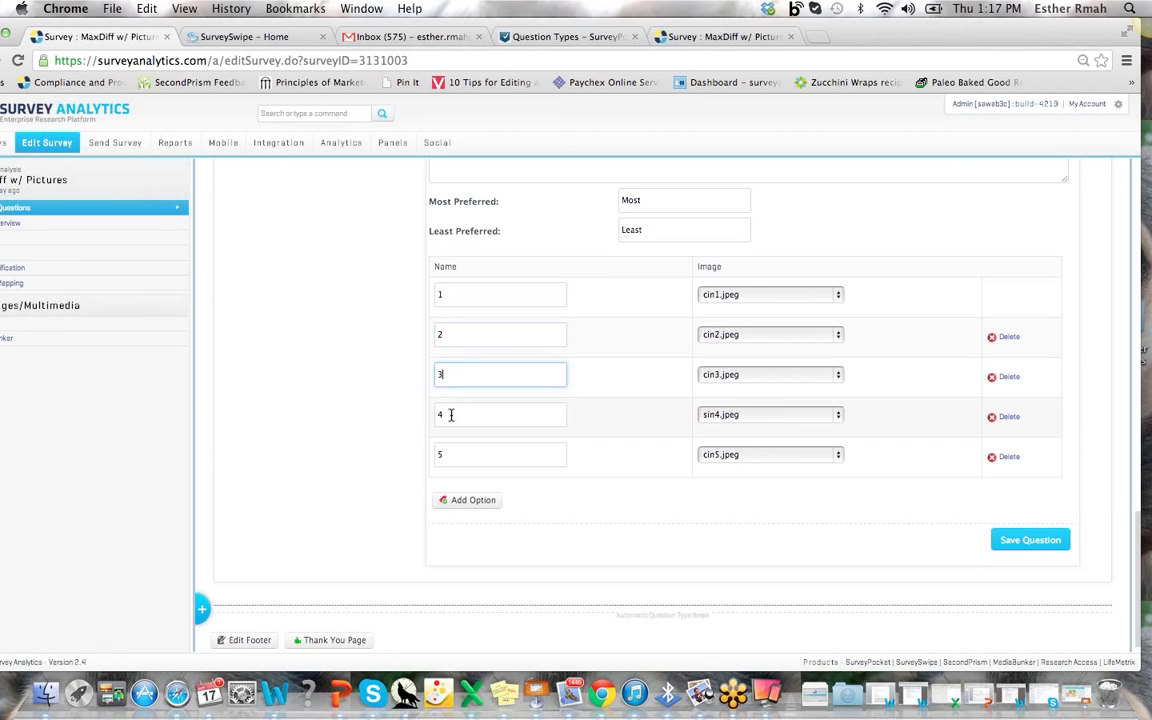
{"action": "left_click", "coordinate": [450, 413]}
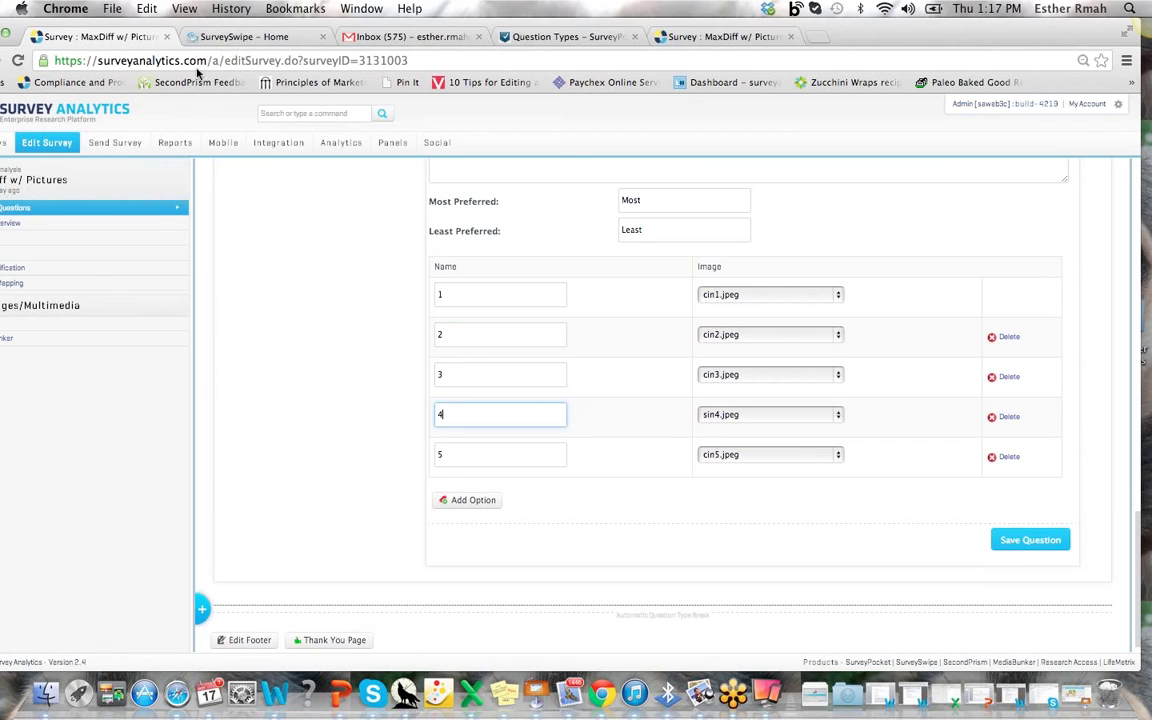
Keep cin1.jpeg as the image of the first logo option and save the Cincinnati Reds question
{"action": "left_click", "coordinate": [705, 298]}
{"action": "left_click", "coordinate": [704, 298]}
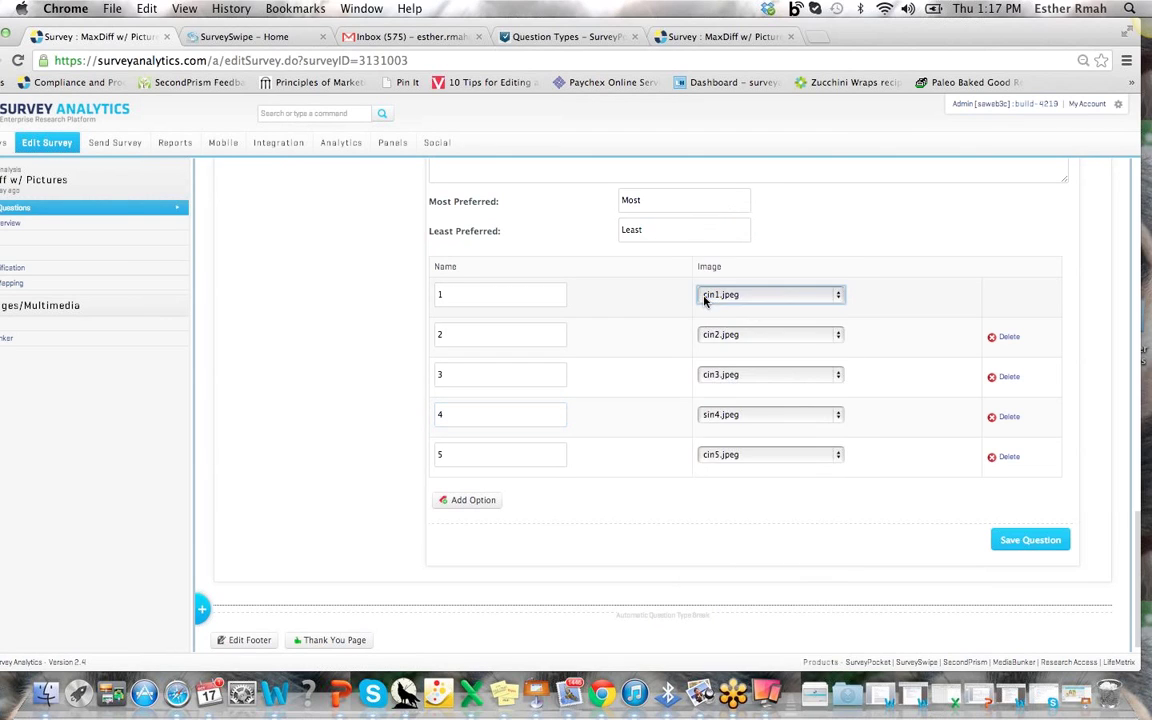
{"action": "left_click", "coordinate": [1018, 543]}
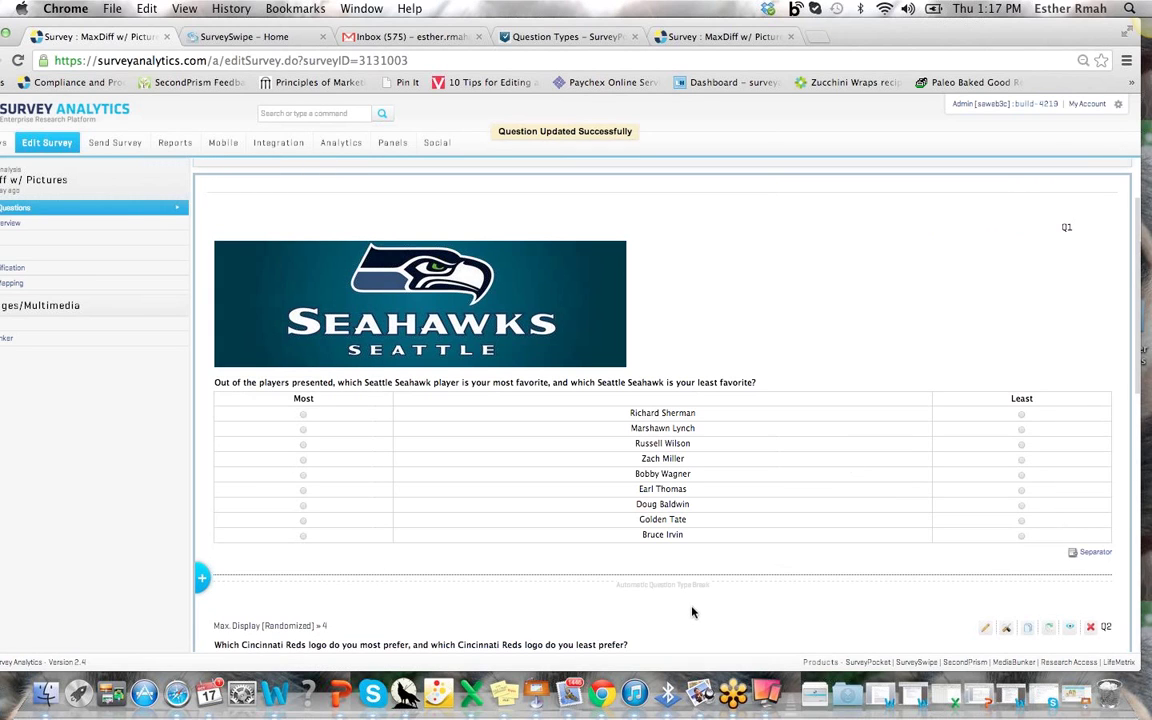
Reopen the Cincinnati Reds logo question, Q2, for editing and show its settings
{"action": "scroll", "coordinate": [687, 606], "scroll_direction": "down", "scroll_amount": 2}
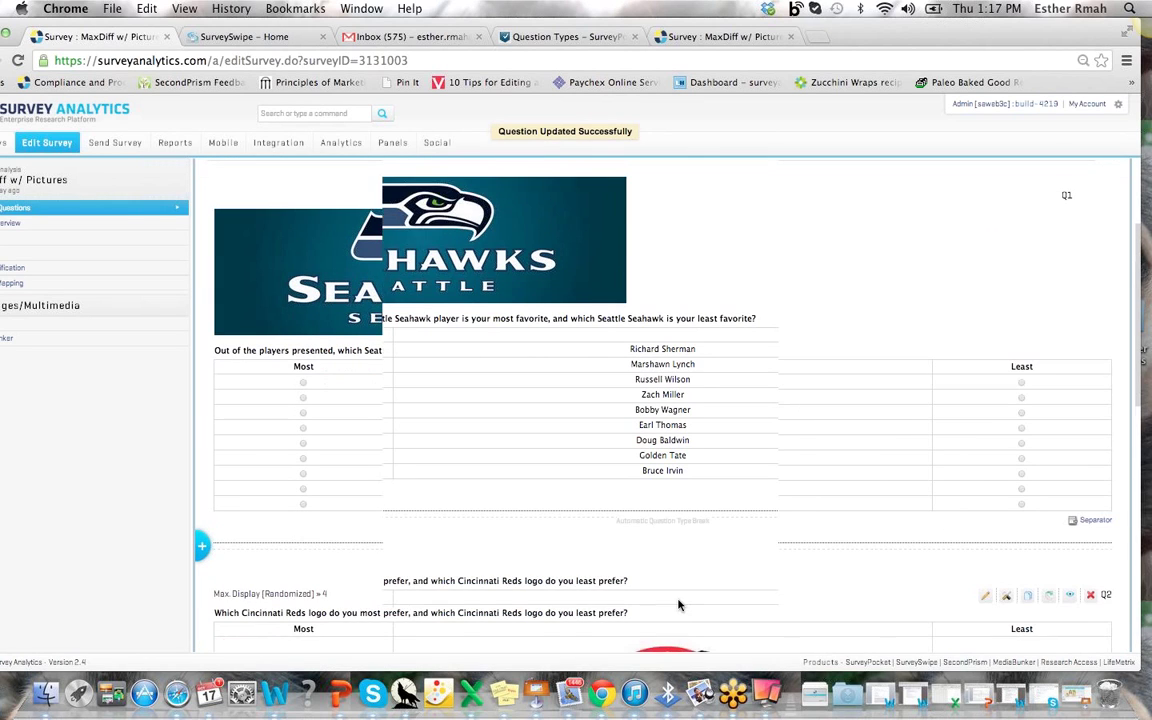
{"action": "scroll", "coordinate": [678, 605], "scroll_direction": "down", "scroll_amount": 8}
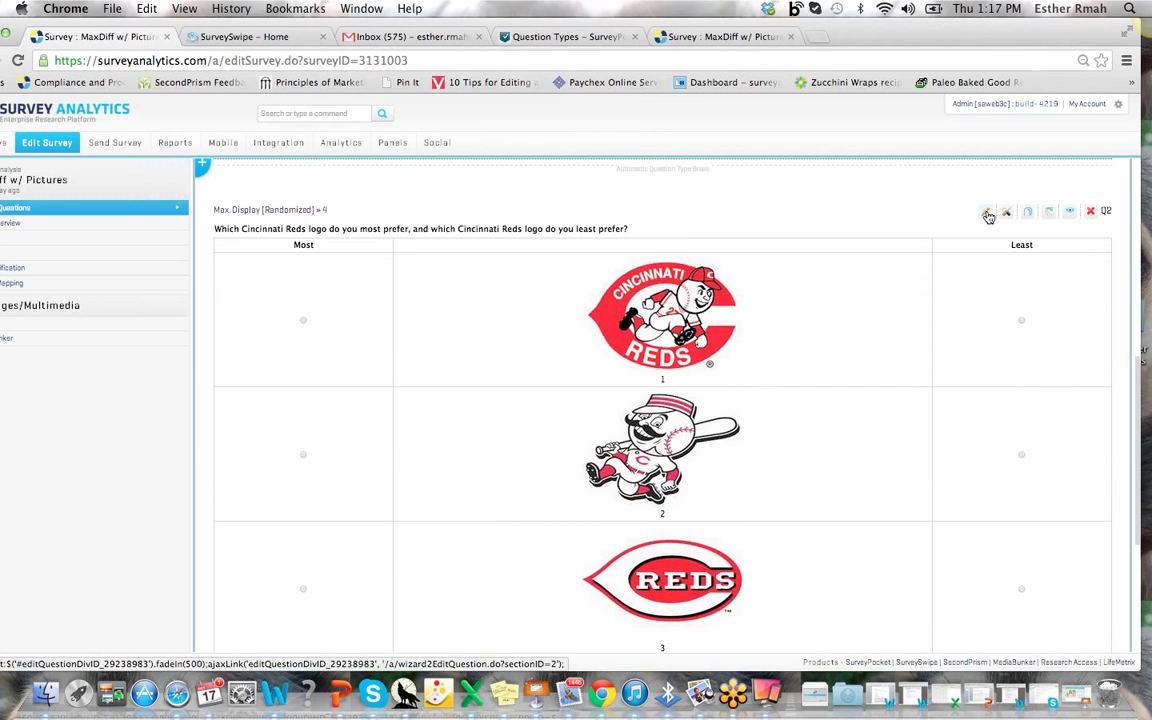
{"action": "left_click", "coordinate": [988, 216]}
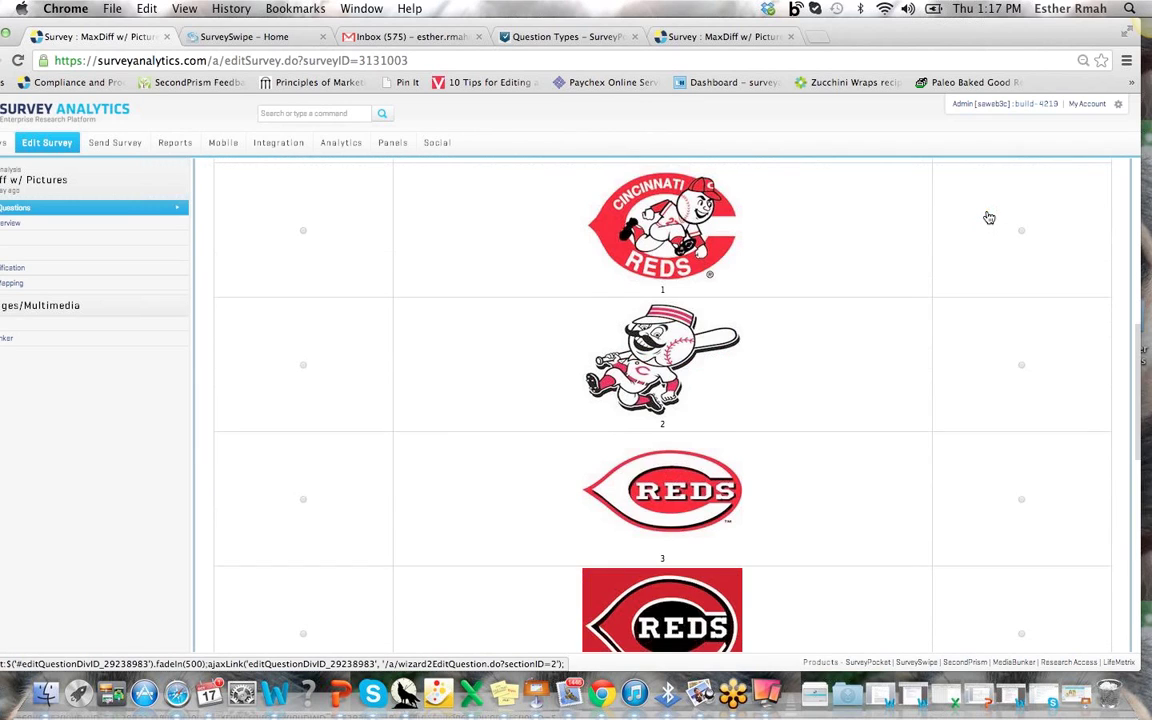
{"action": "left_click", "coordinate": [328, 236]}
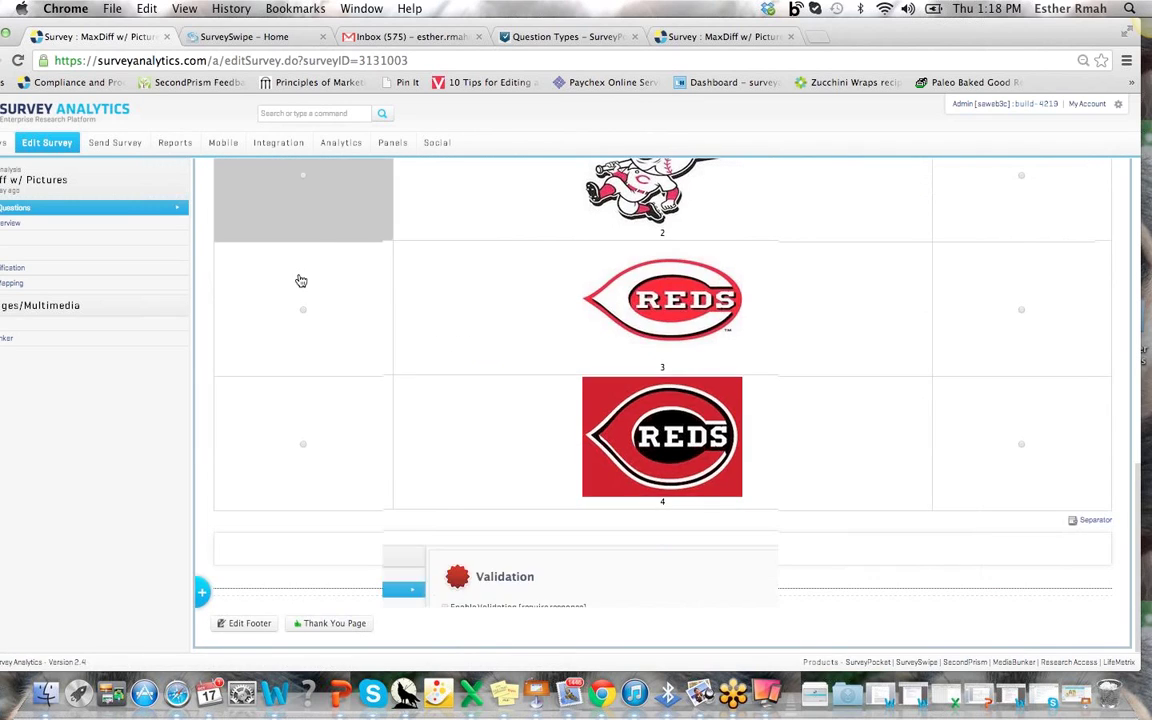
{"action": "scroll", "coordinate": [305, 290], "scroll_direction": "down", "scroll_amount": 5}
{"action": "scroll", "coordinate": [311, 302], "scroll_direction": "down", "scroll_amount": 2}
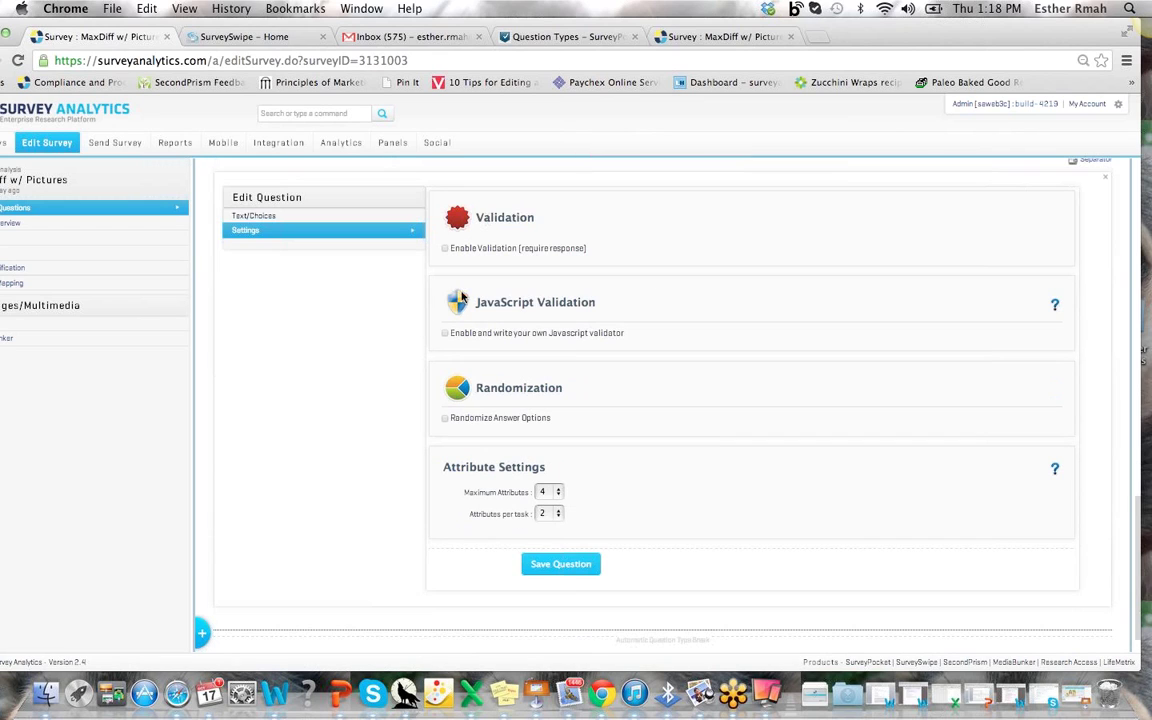
Set Q2's maximum attributes to 4 and attributes per task to 2, and save the question
{"action": "left_click", "coordinate": [549, 492]}
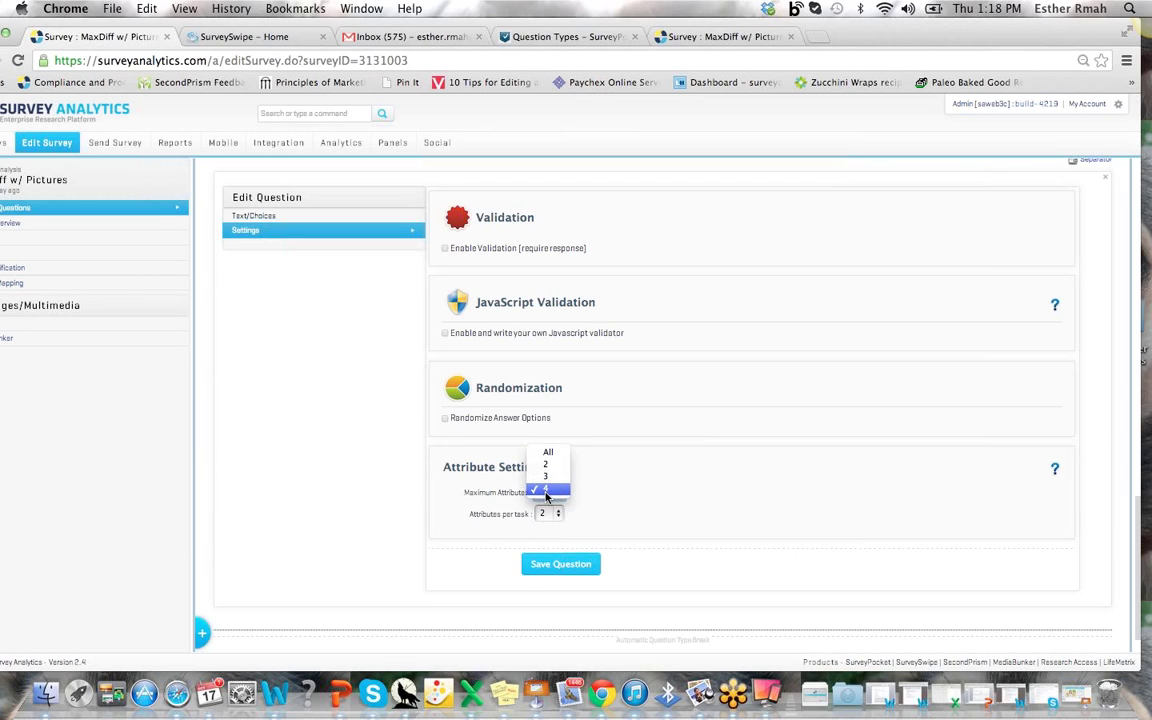
{"action": "left_click", "coordinate": [546, 490]}
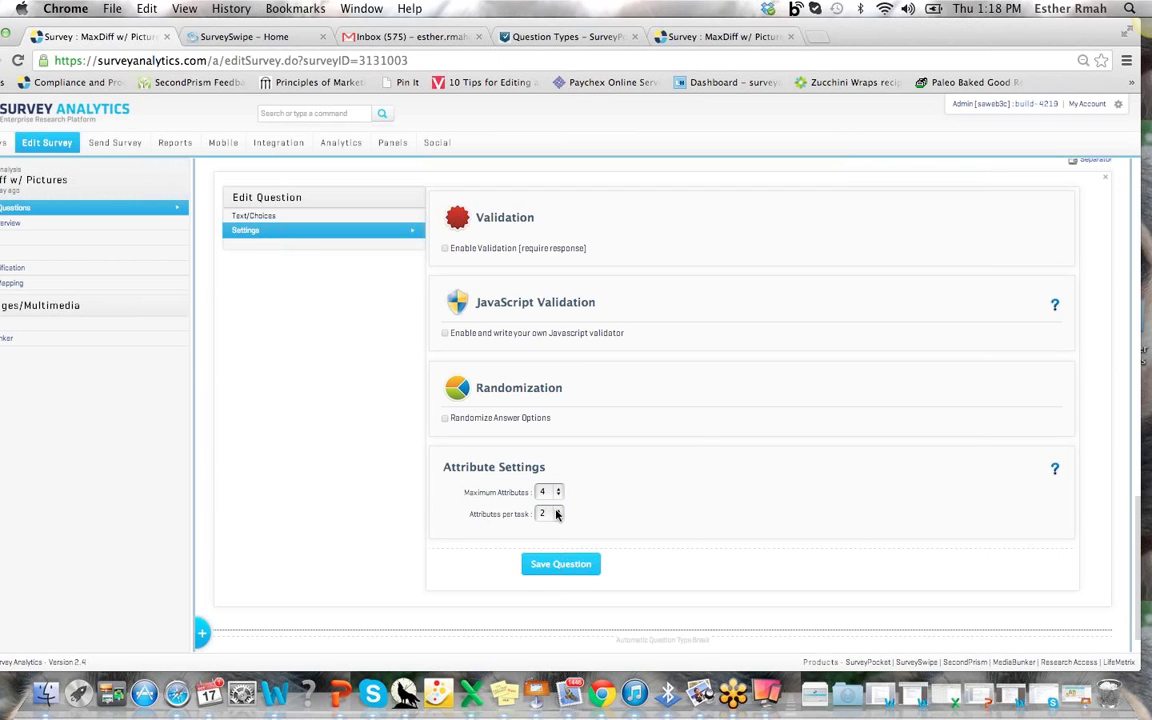
{"action": "left_click", "coordinate": [549, 513]}
{"action": "left_click", "coordinate": [555, 514]}
{"action": "left_click", "coordinate": [570, 569]}
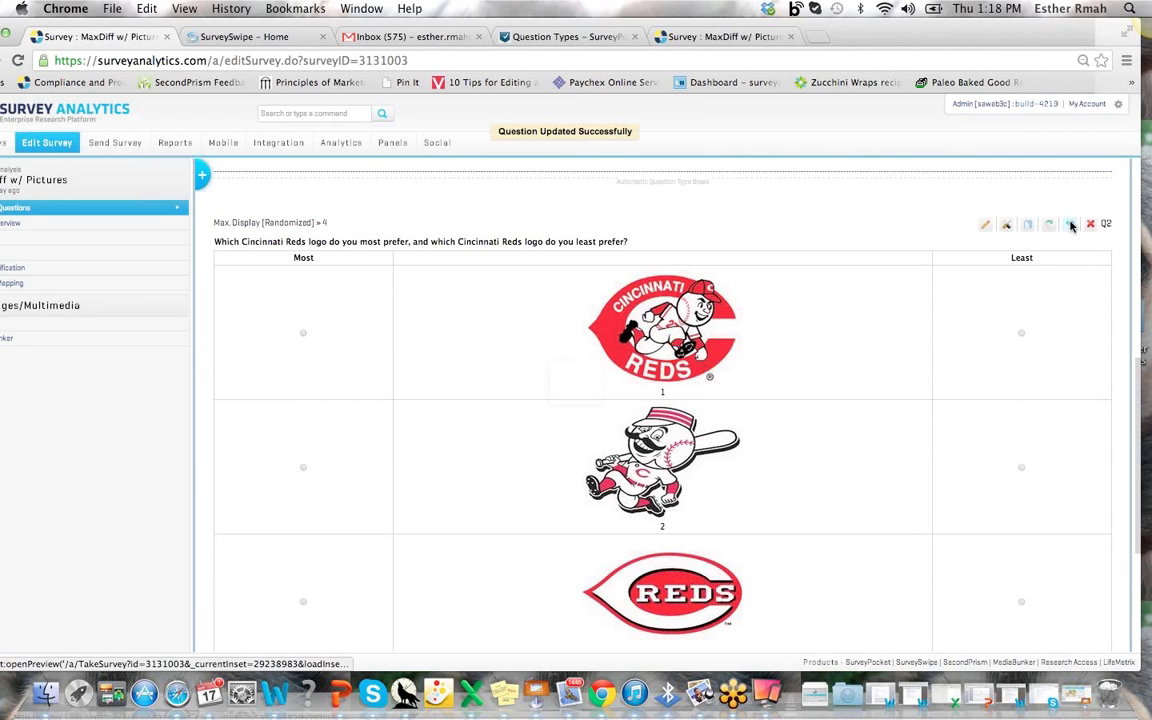
Preview Q2 in an enlarged window, answer its first task with logo 1 as most and logo 2 as least preferred, and continue
{"action": "left_click", "coordinate": [1070, 225]}
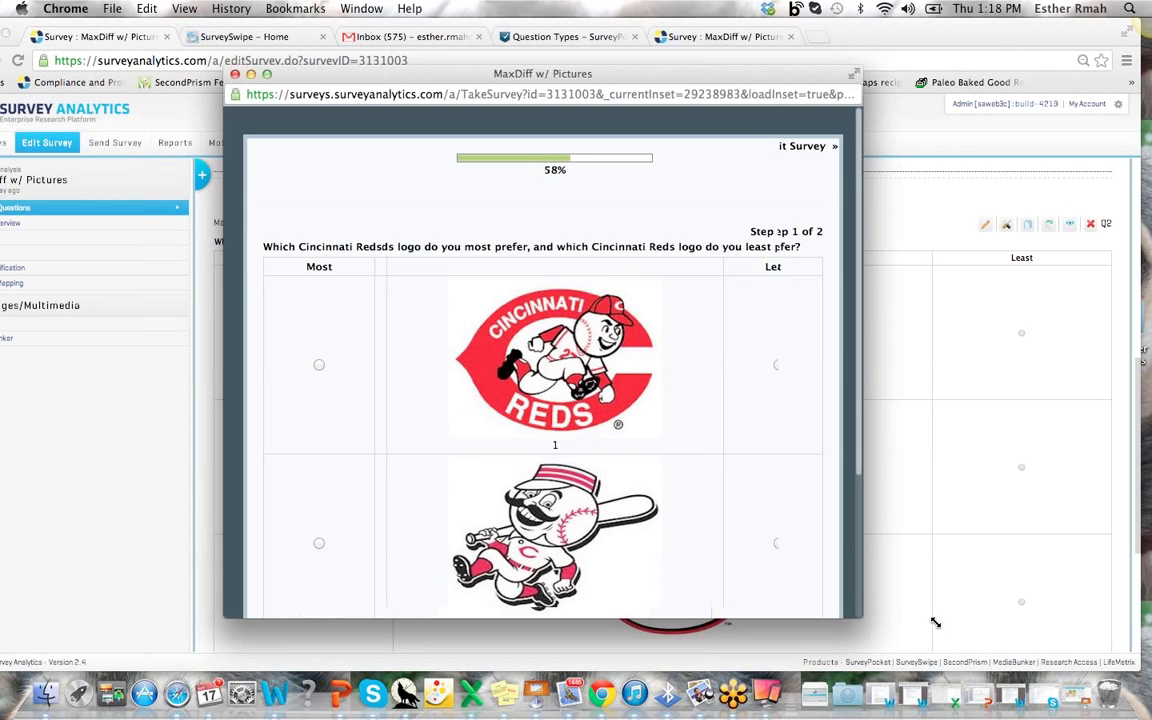
{"action": "left_click_drag", "start_coordinate": [935, 622], "coordinate": [989, 659]}
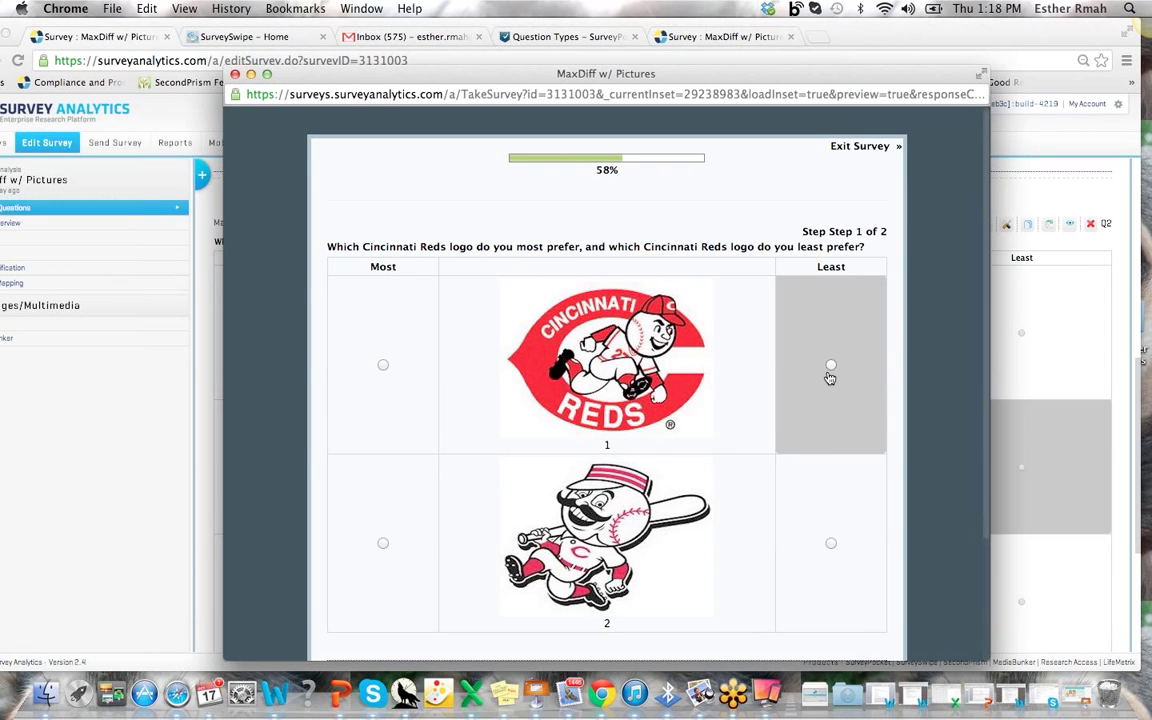
{"action": "left_click", "coordinate": [383, 366]}
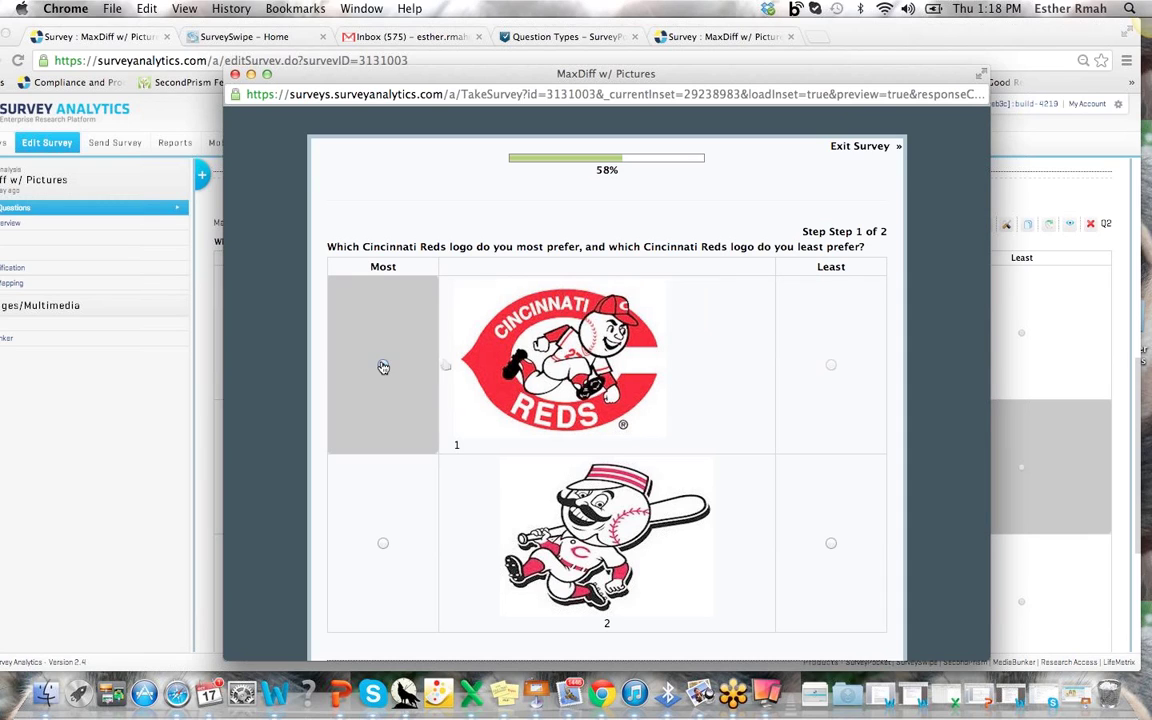
{"action": "left_click", "coordinate": [832, 543]}
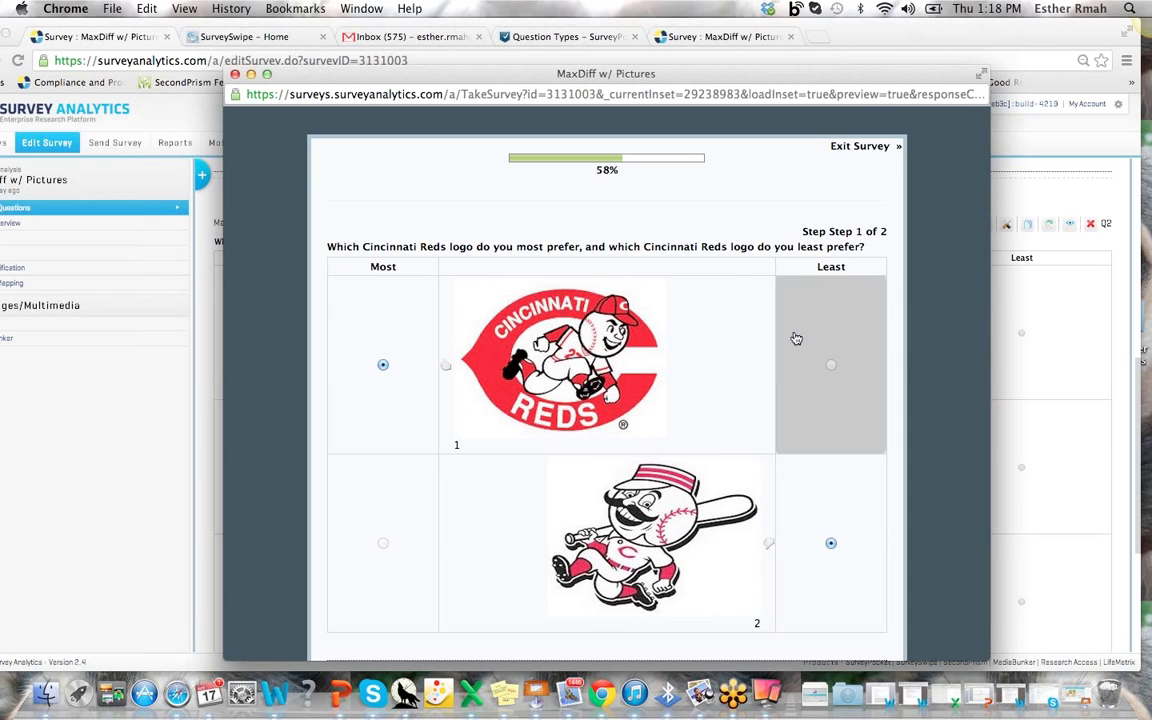
{"action": "scroll", "coordinate": [278, 464], "scroll_direction": "down", "scroll_amount": 2}
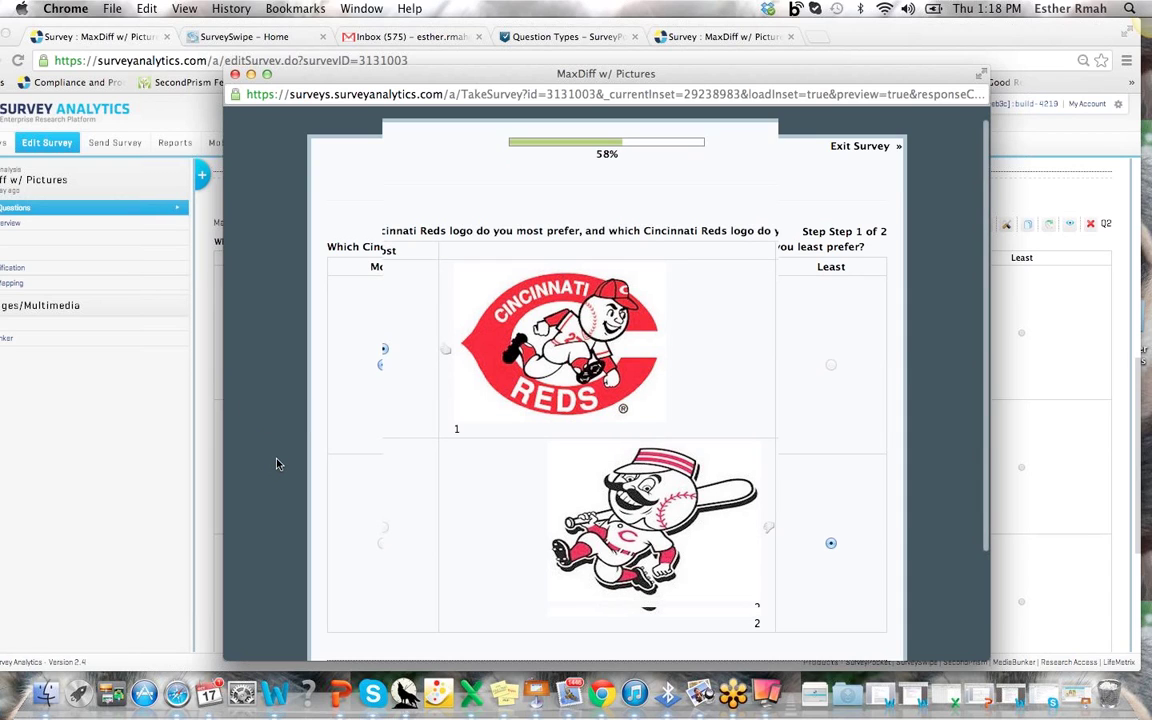
{"action": "scroll", "coordinate": [278, 464], "scroll_direction": "down", "scroll_amount": 3}
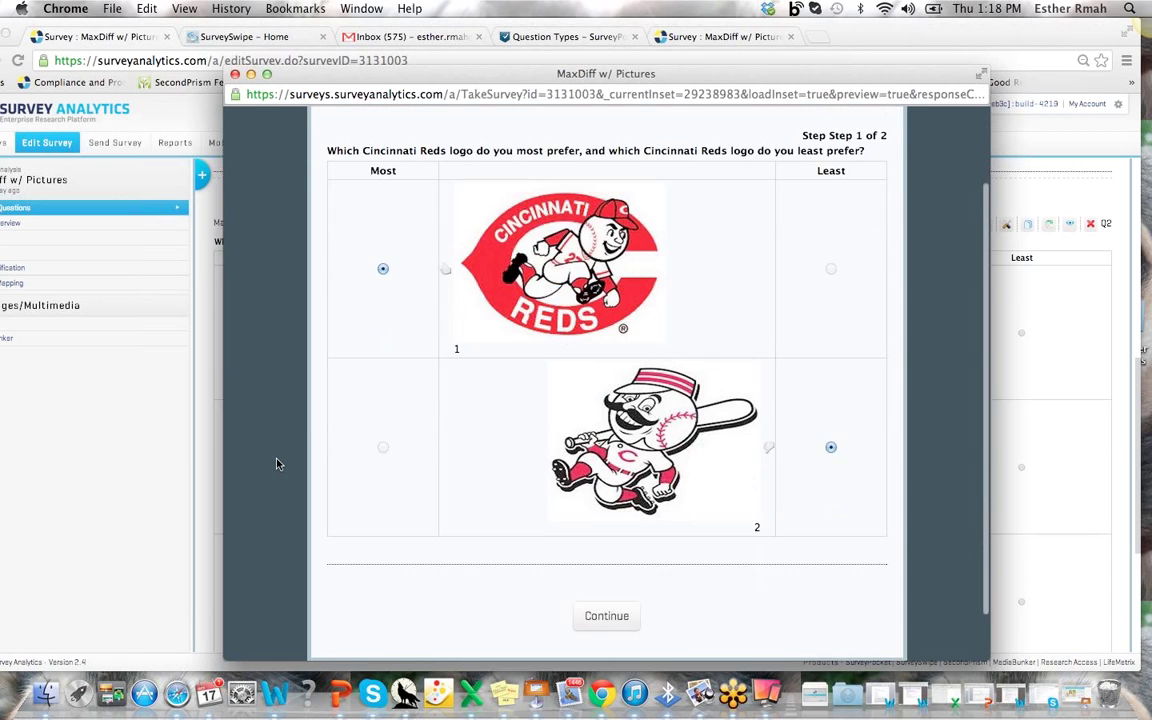
{"action": "scroll", "coordinate": [278, 464], "scroll_direction": "down", "scroll_amount": 2}
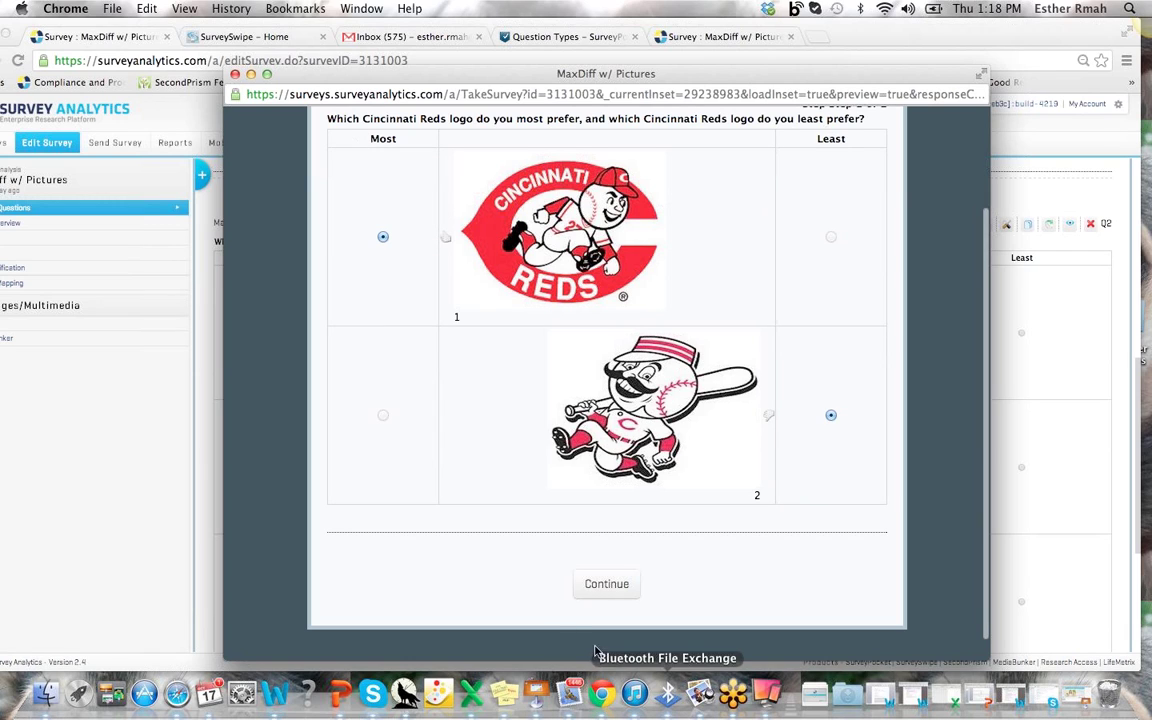
{"action": "left_click", "coordinate": [593, 584]}
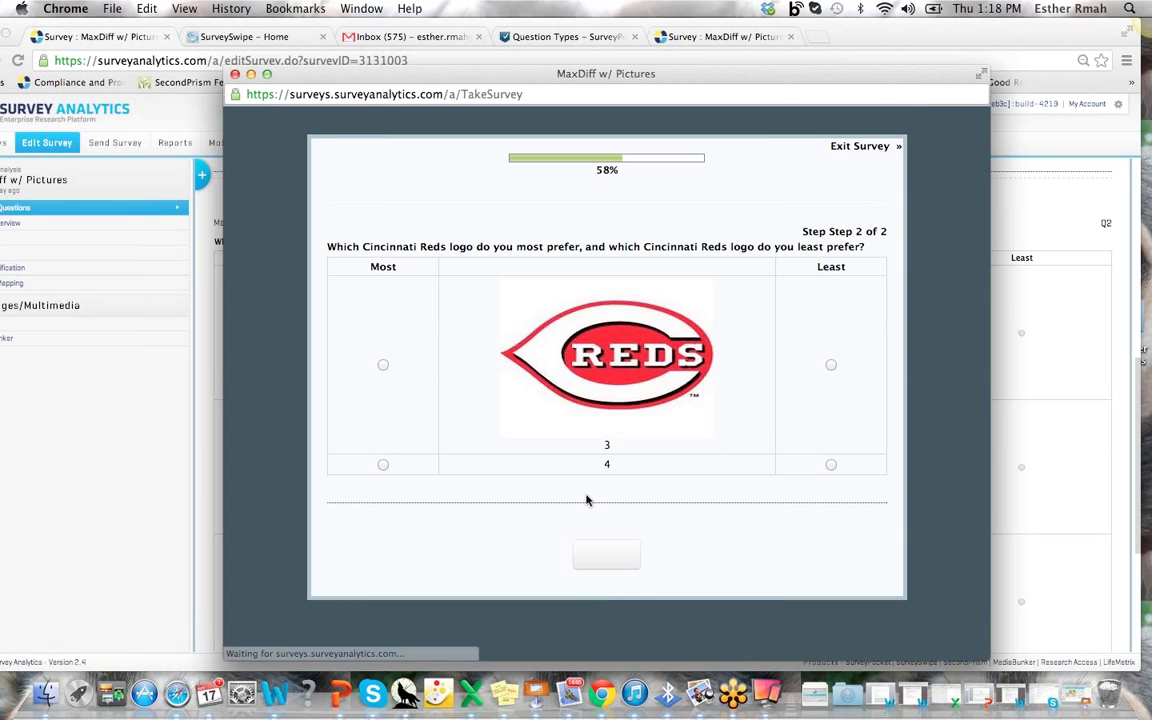
Submit the preview's second task with logo 3 as most and logo 4 as least preferred, and close the preview
{"action": "left_click", "coordinate": [385, 368]}
{"action": "left_click", "coordinate": [834, 544]}
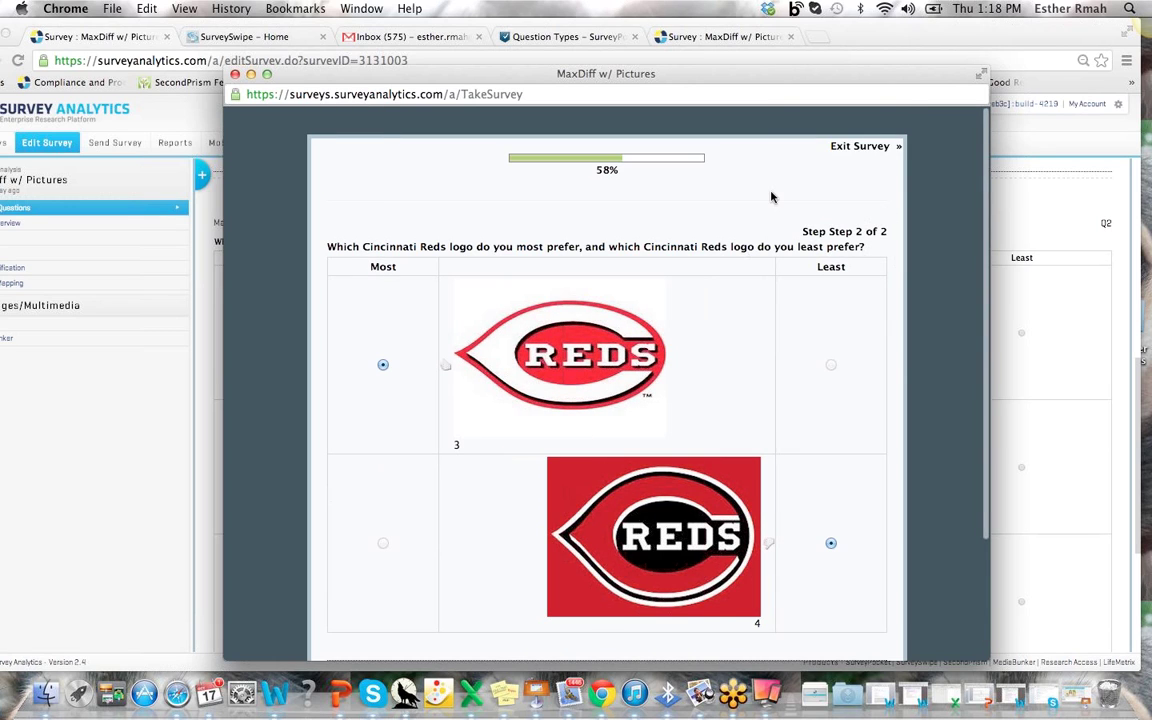
{"action": "scroll", "coordinate": [771, 194], "scroll_direction": "down", "scroll_amount": 3}
{"action": "scroll", "coordinate": [743, 437], "scroll_direction": "down", "scroll_amount": 2}
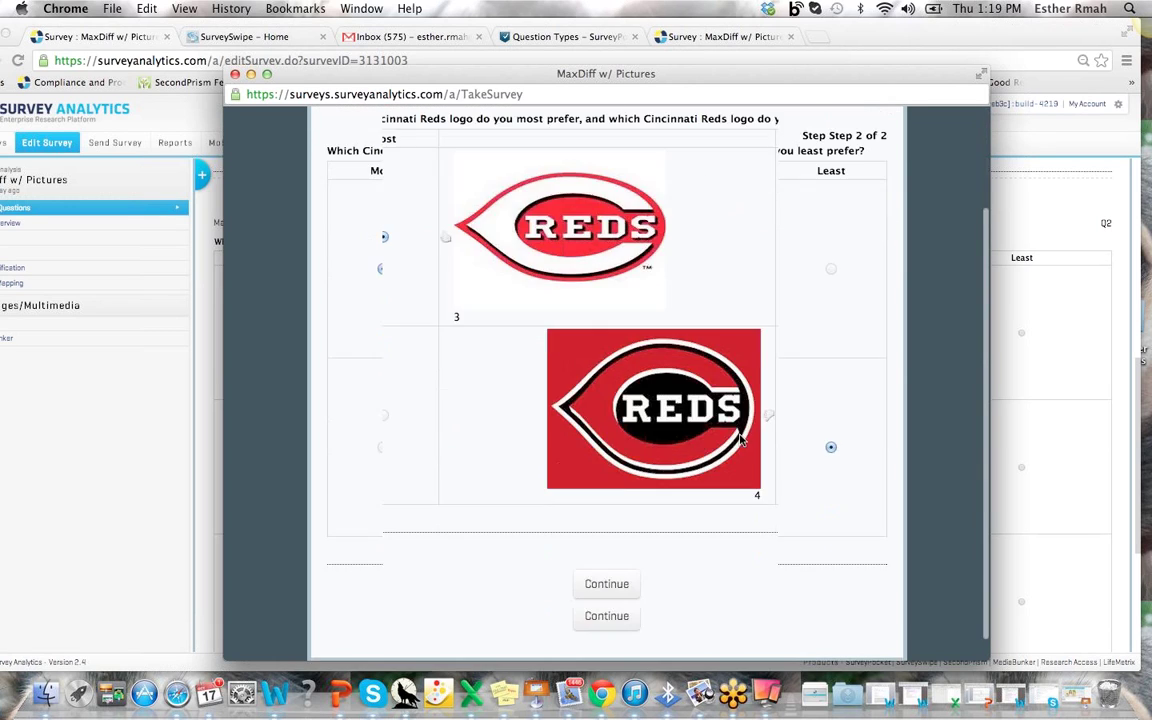
{"action": "left_click", "coordinate": [604, 559]}
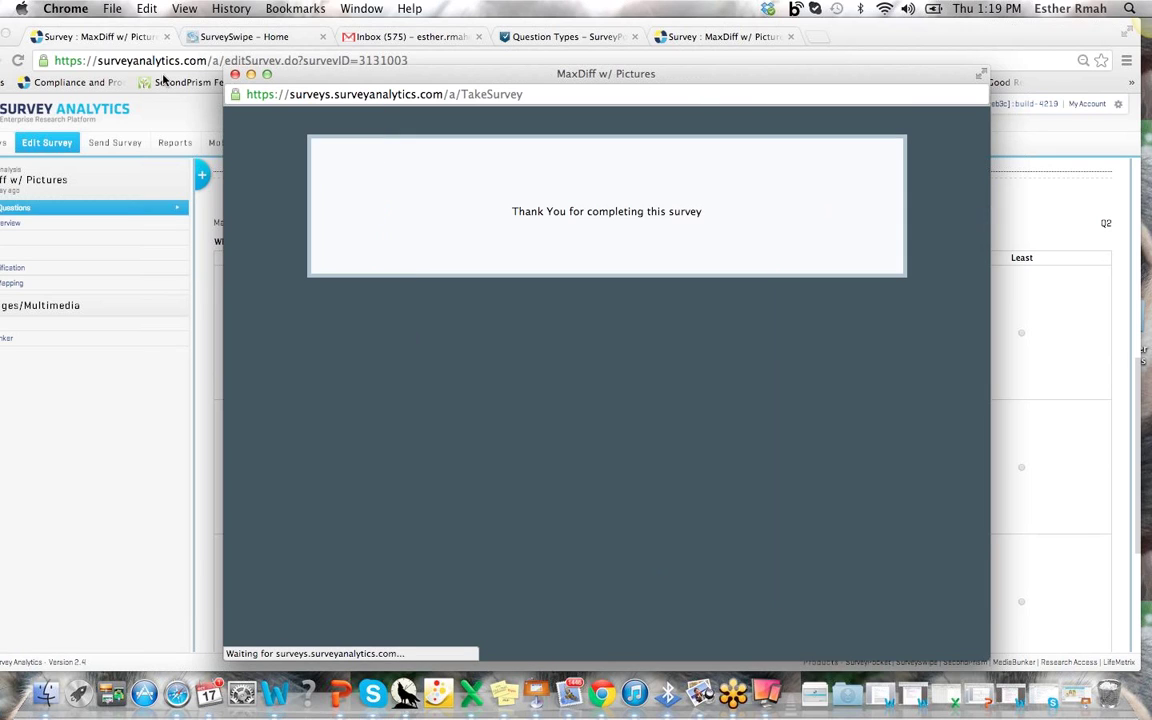
{"action": "left_click", "coordinate": [235, 76]}
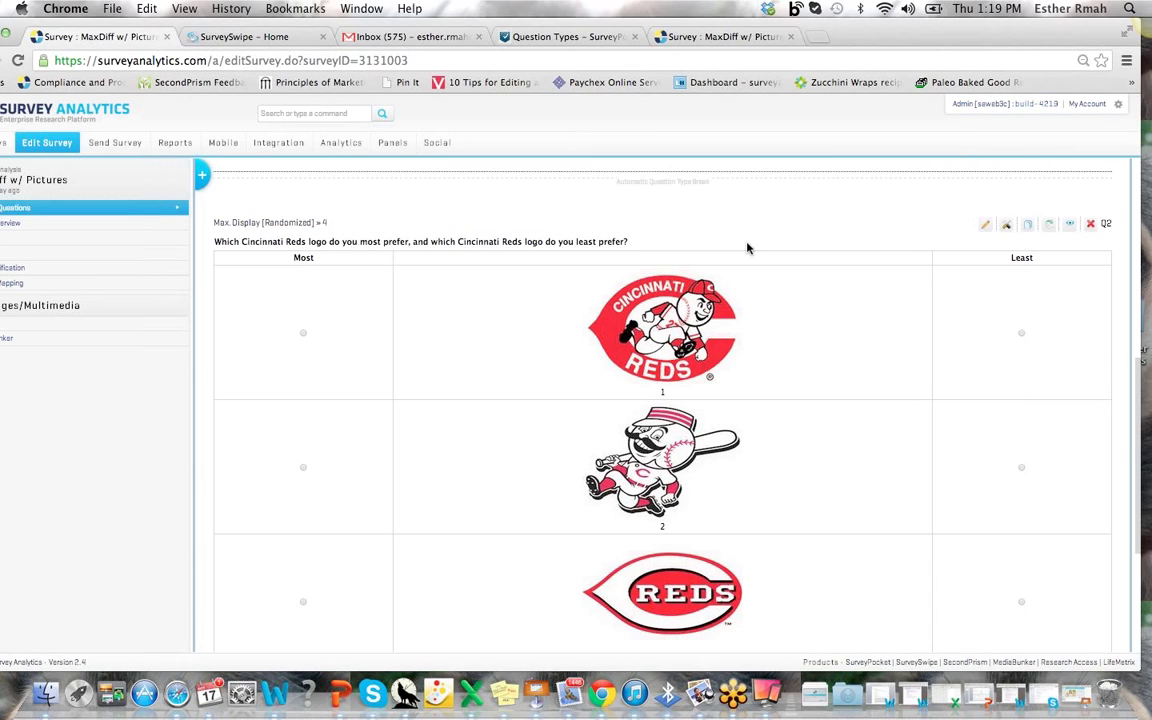
{"action": "scroll", "coordinate": [619, 241], "scroll_direction": "up", "scroll_amount": 2}
{"action": "scroll", "coordinate": [619, 241], "scroll_direction": "up", "scroll_amount": 4}
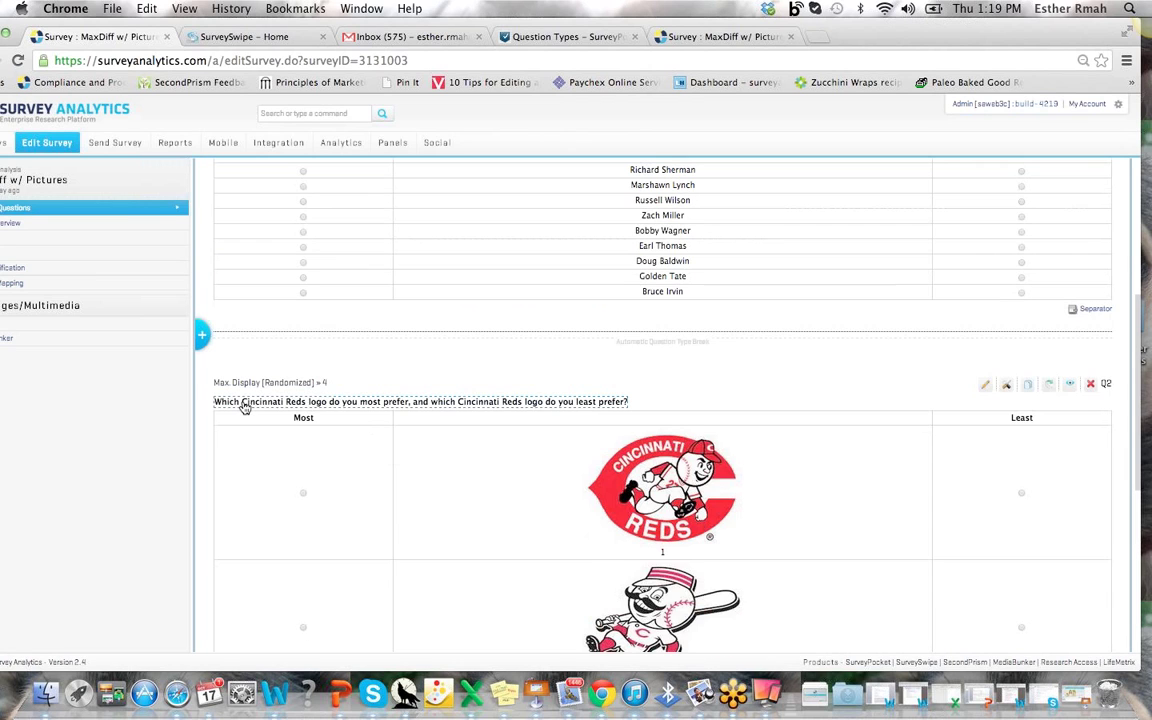